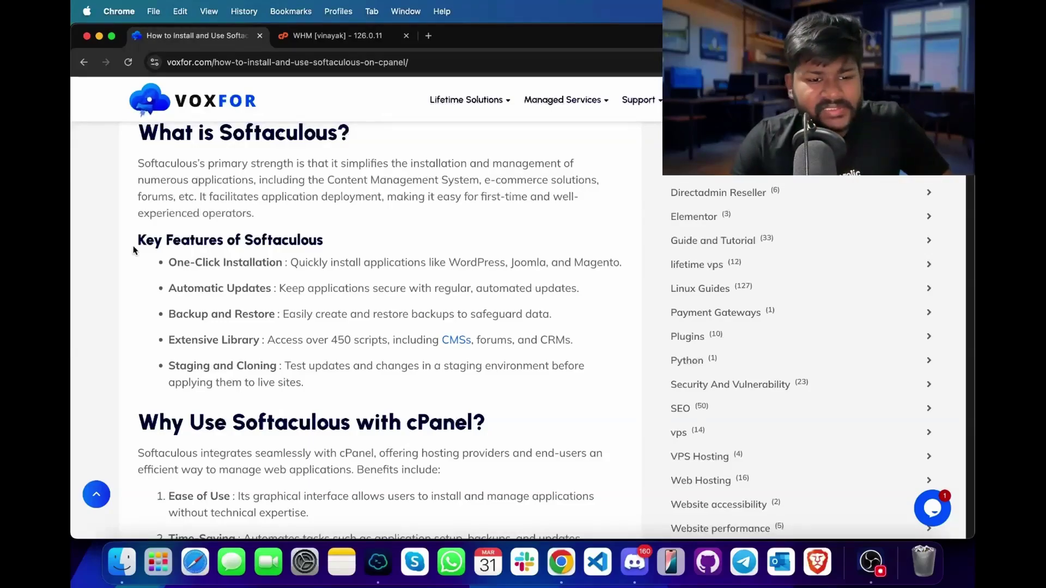
- Read the guide's Softaculous installation requirements, and open Tweak Settings under Server Configuration in WHM
scroll(145, 204, "down", 5)
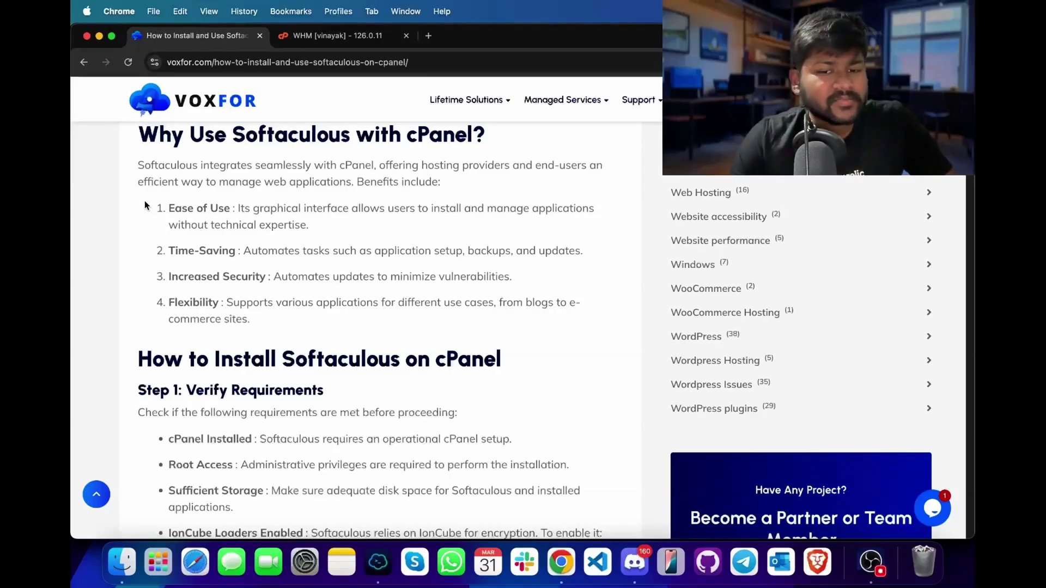
scroll(145, 202, "down", 5)
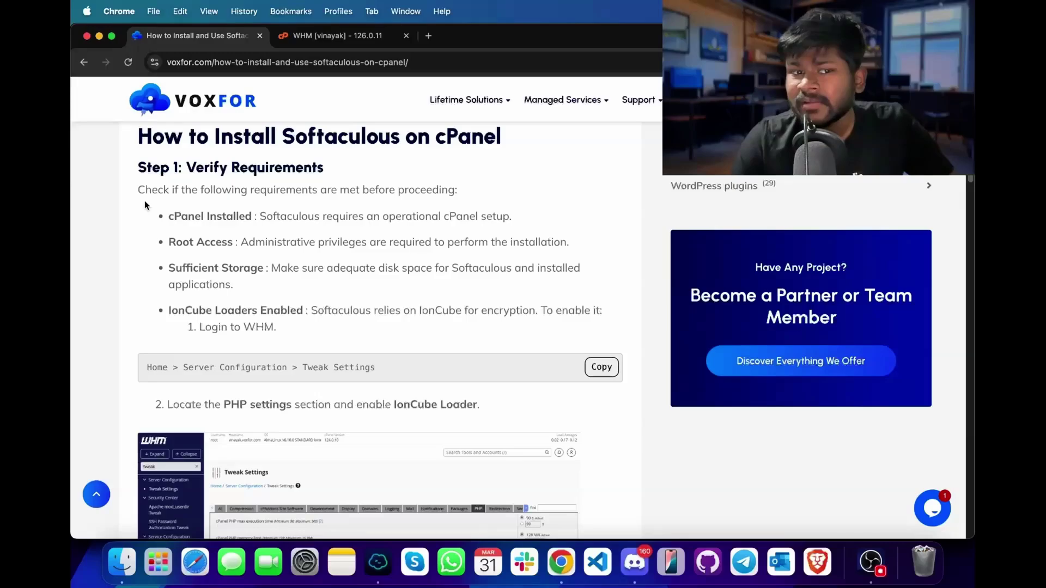
left_click(352, 39)
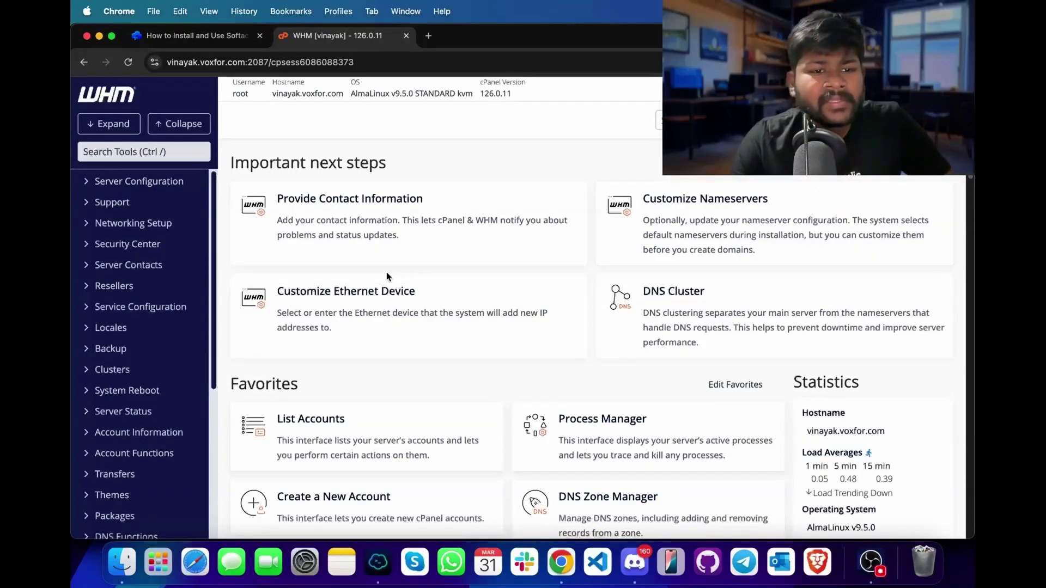
left_click(149, 180)
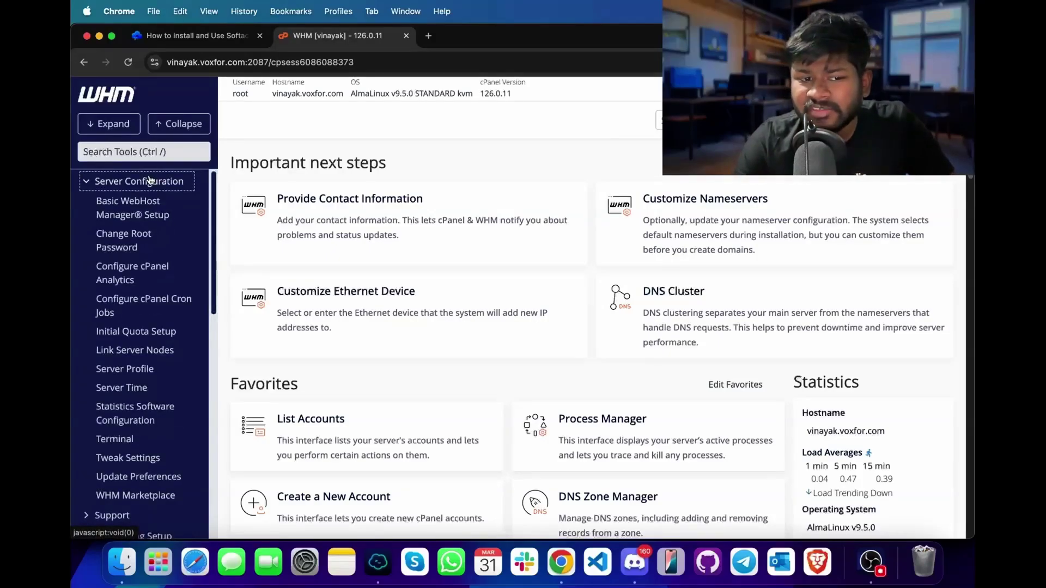
left_click(127, 460)
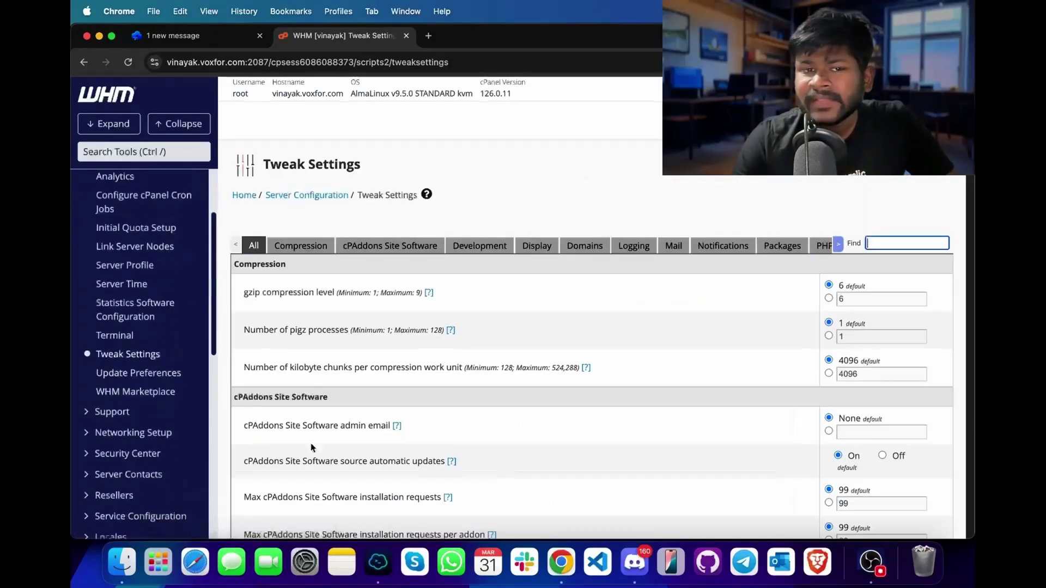
- Enable the ioncube cPanel PHP loader in the PHP tweak settings and save the change
left_click(825, 249)
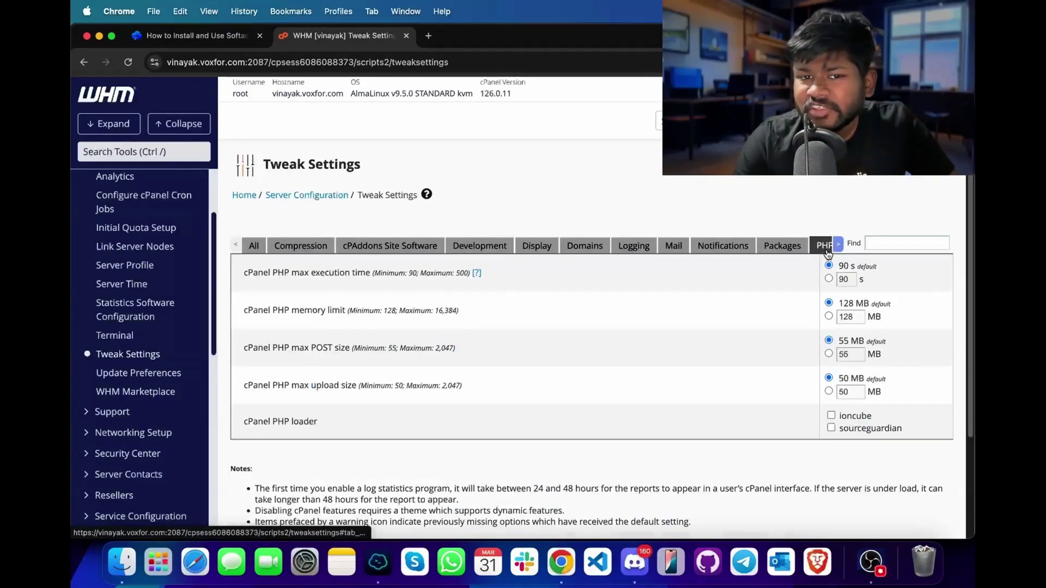
left_click(851, 415)
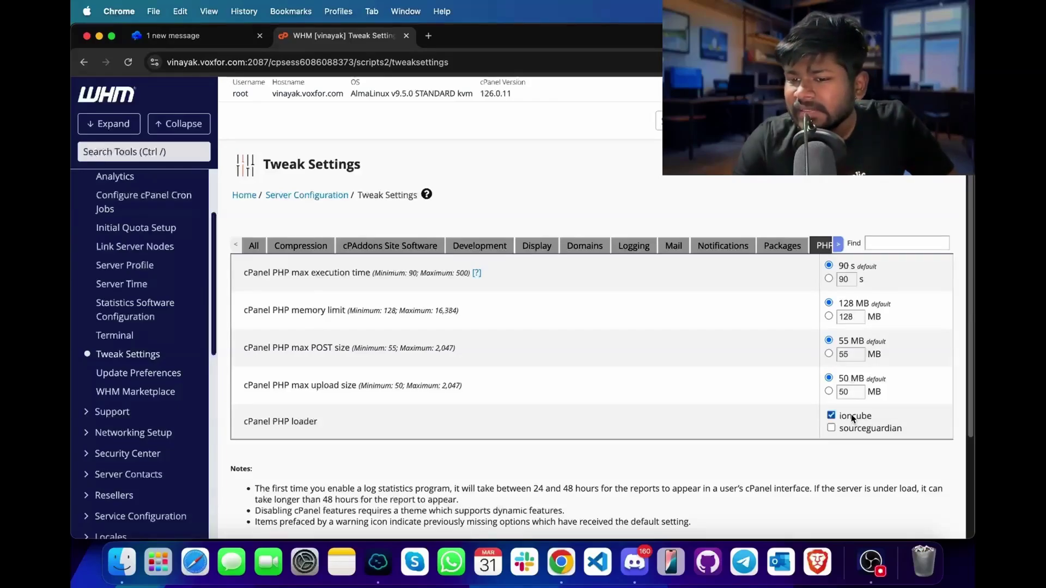
scroll(649, 478, "down", 5)
left_click(303, 436)
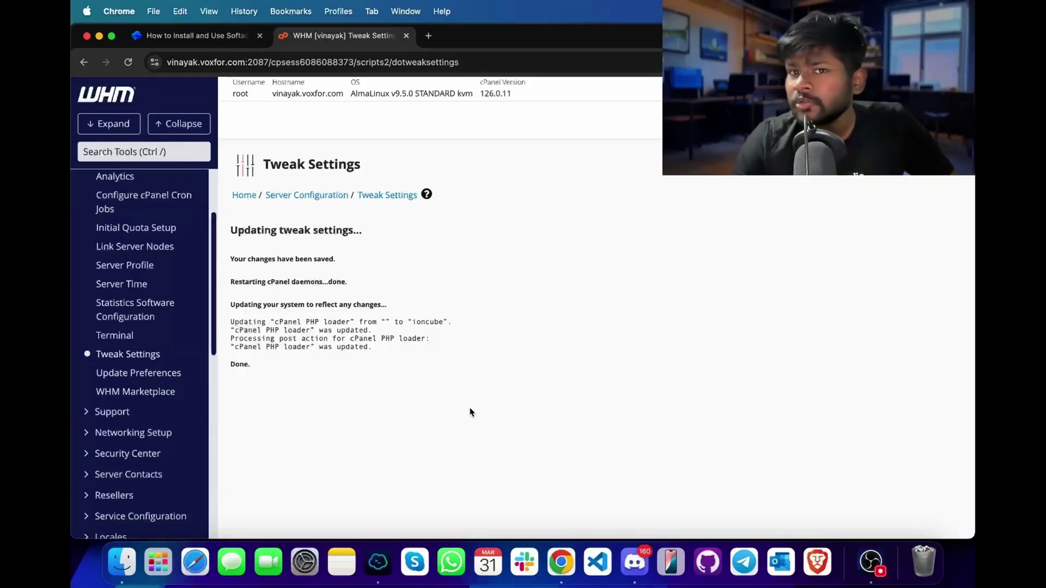
- Find EasyApache 4 with the search term "easy" and customize the currently installed packages' PHP versions
left_click(173, 158)
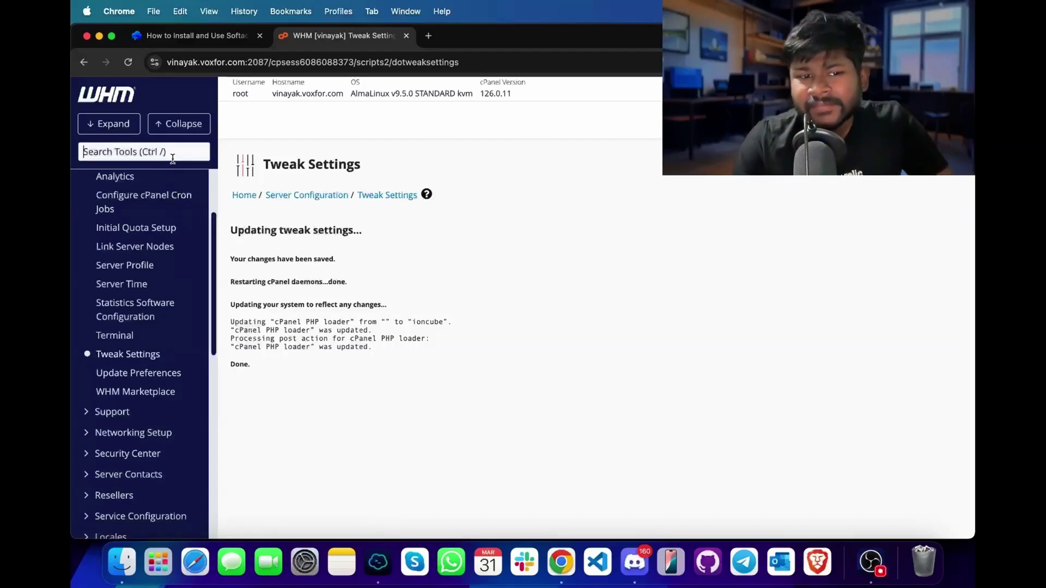
type("easy")
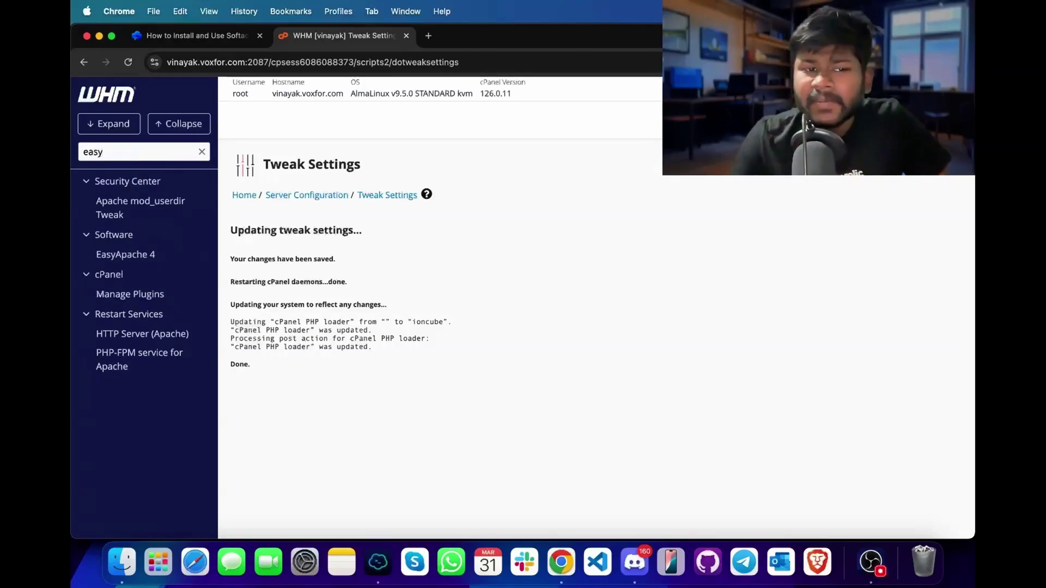
left_click(127, 261)
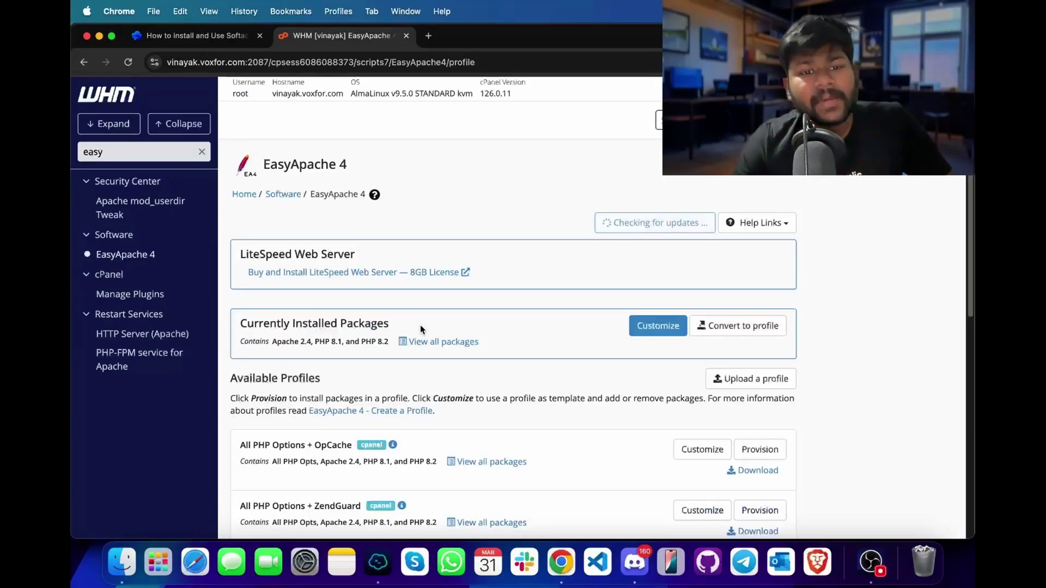
left_click(643, 326)
left_click(265, 224)
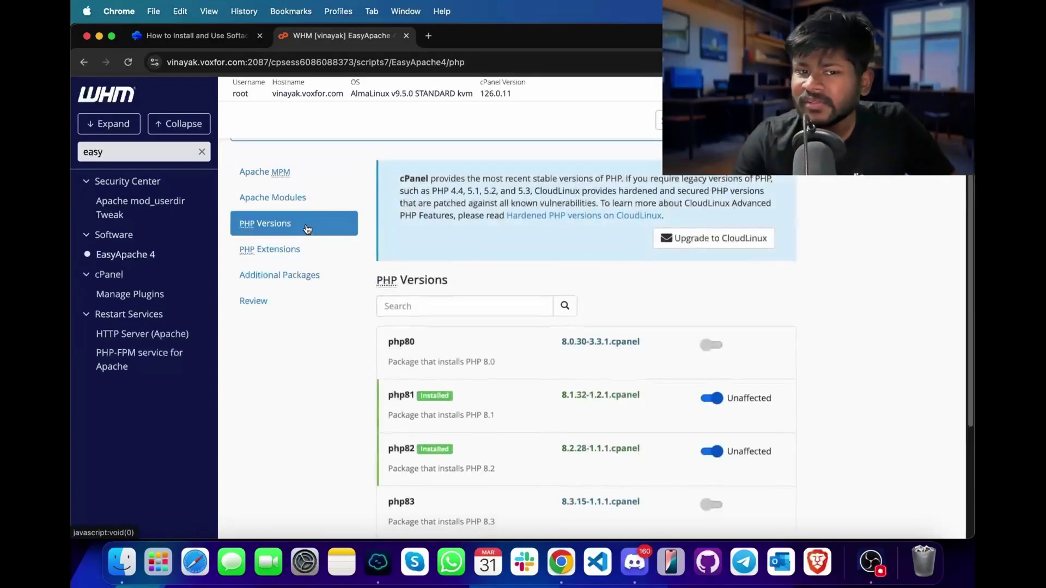
- Mark php80, php83 and php84 for installation, accepting the end-of-life recommendation for PHP 8.0
scroll(730, 272, "down", 3)
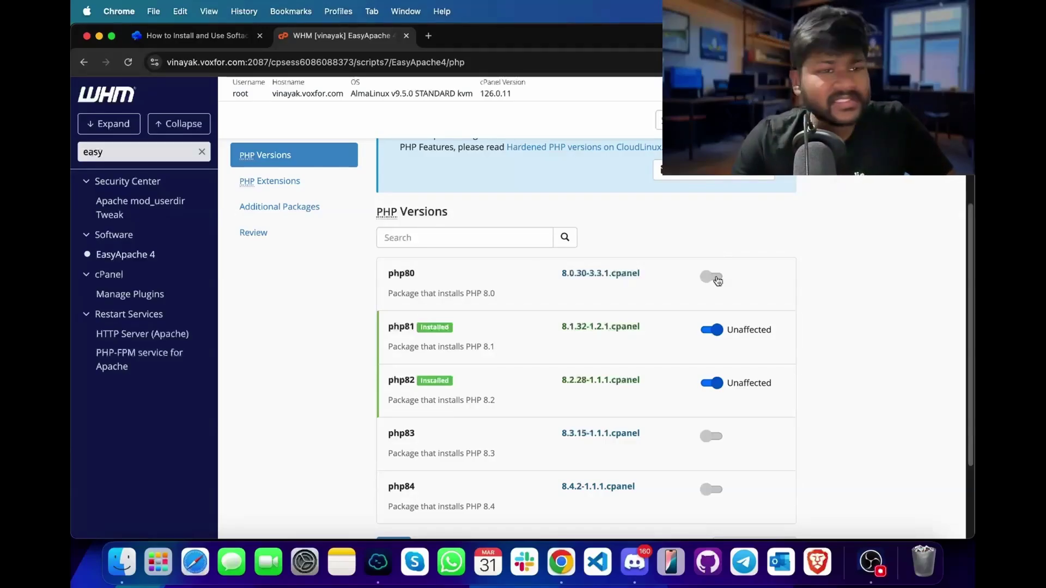
scroll(717, 280, "up", 2)
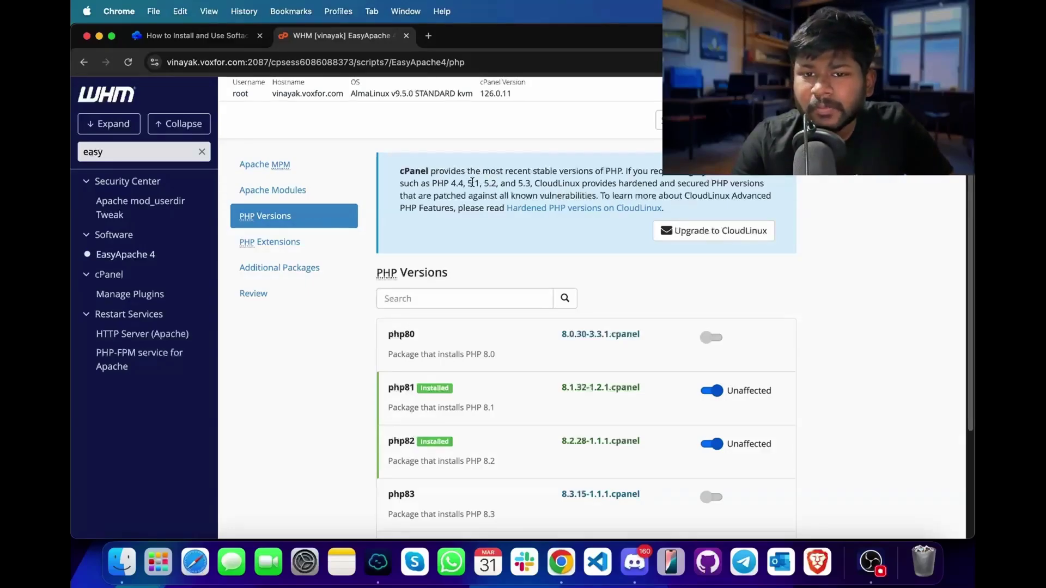
scroll(472, 259, "down", 3)
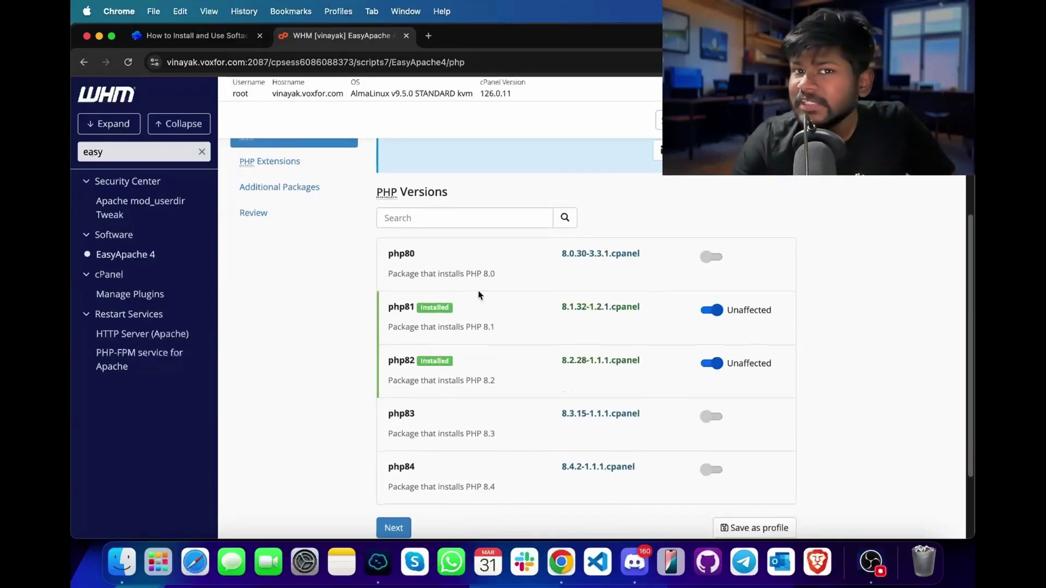
left_click(705, 255)
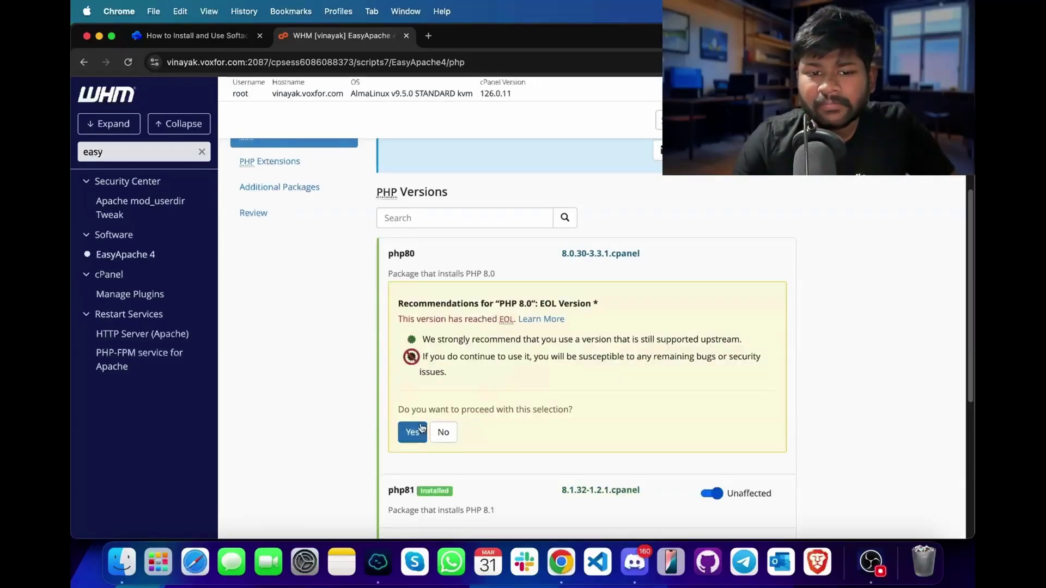
left_click(420, 426)
left_click(445, 344)
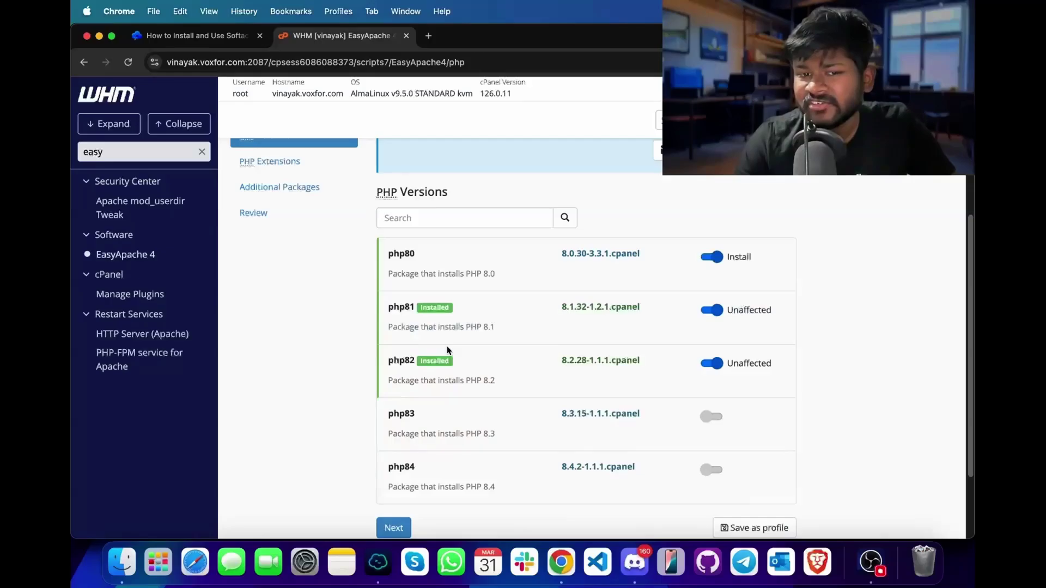
left_click(707, 361)
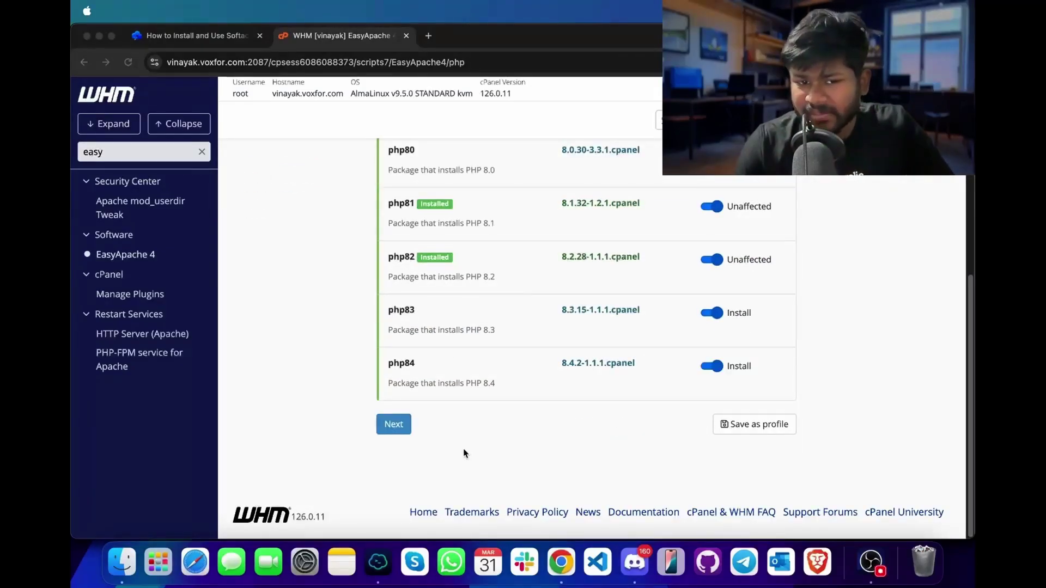
- Search the PHP extensions for bcmath and check its selection for every PHP version
left_click(317, 416)
scroll(401, 336, "up", 10)
scroll(401, 336, "down", 1)
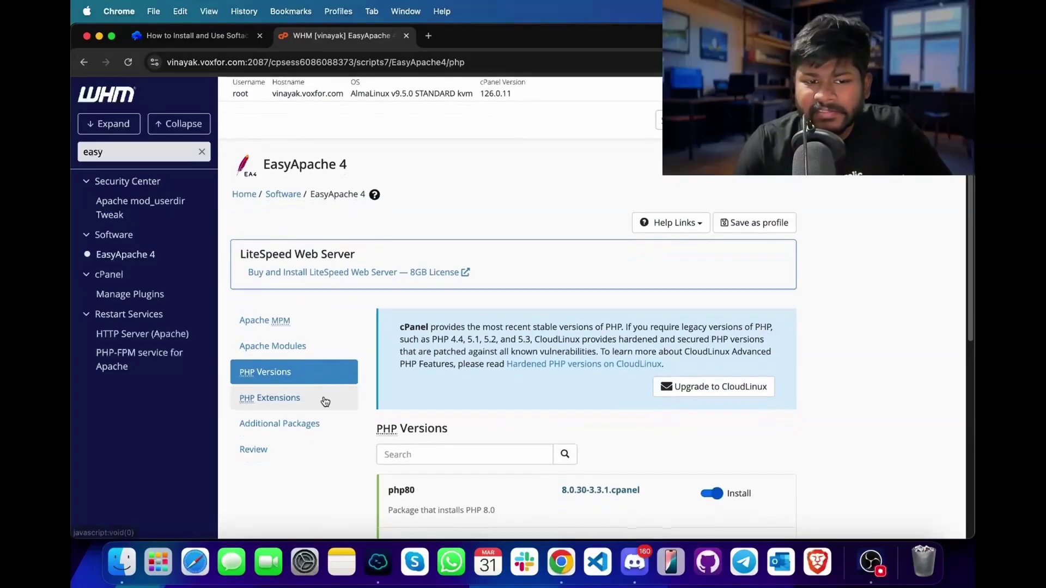
left_click(325, 402)
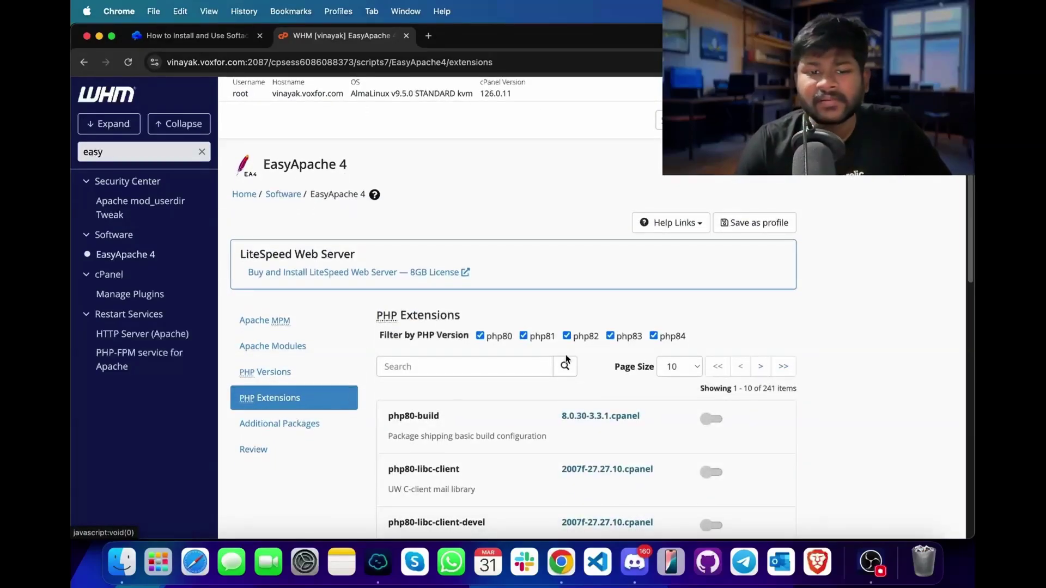
left_click(505, 371)
type("bcmath")
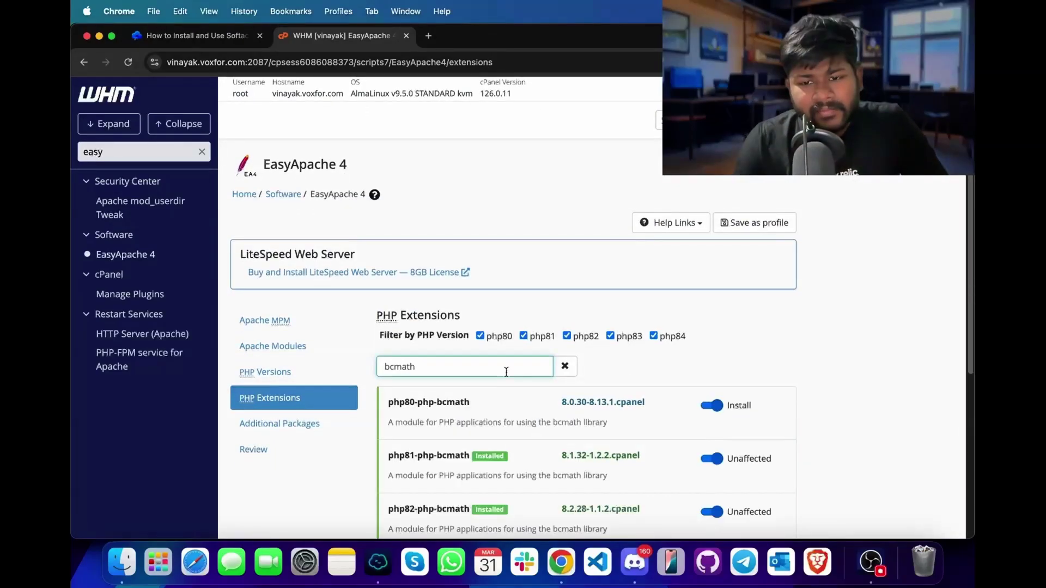
scroll(574, 459, "down", 5)
scroll(573, 459, "up", 2)
scroll(573, 460, "up", 3)
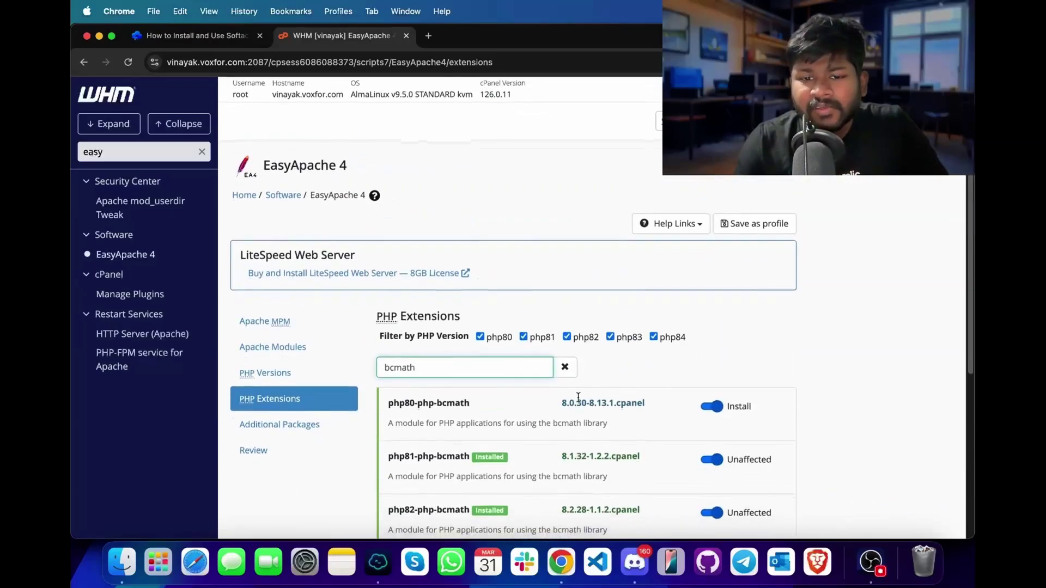
- Search the PHP extensions for fileinfo instead and mark it for installation on php80, php81, php82, php83 and php84
left_click(565, 366)
left_click(517, 370)
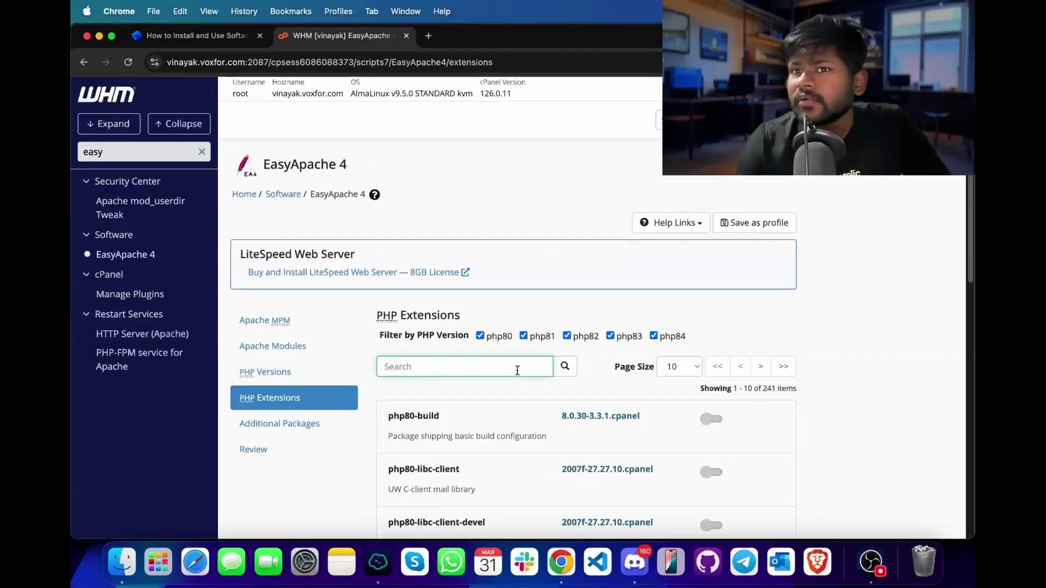
type("fileinfo")
scroll(594, 336, "down", 5)
scroll(635, 285, "up", 1)
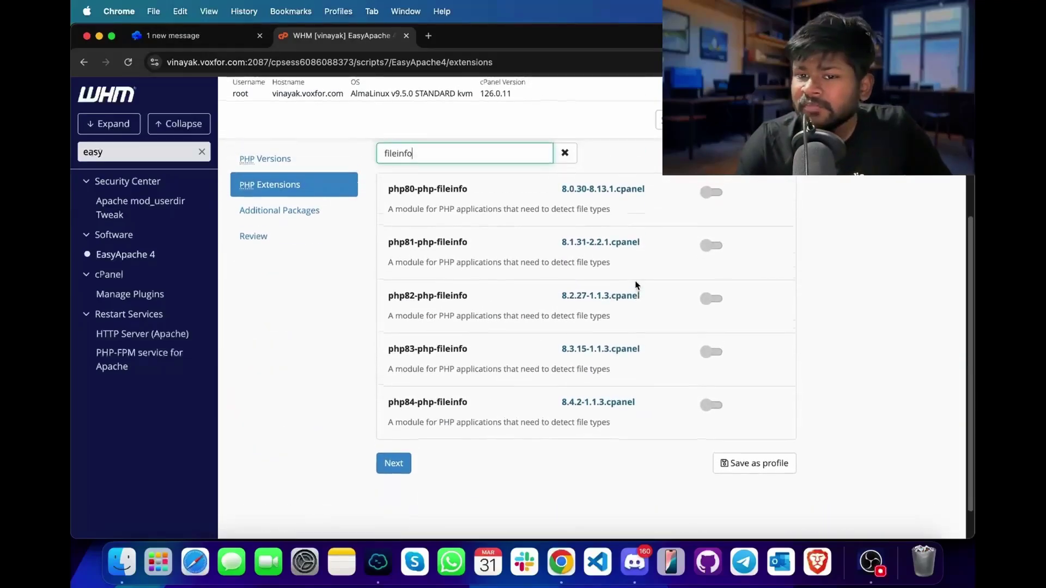
left_click(711, 193)
left_click(711, 246)
left_click(711, 298)
left_click(711, 352)
left_click(711, 405)
scroll(605, 344, "up", 3)
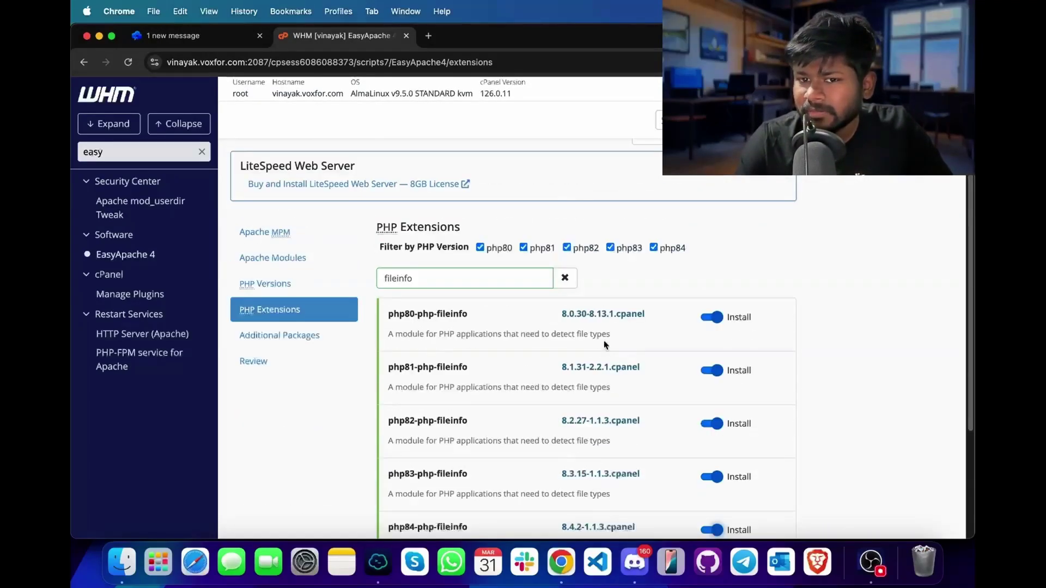
- Mark nodejs20 for installation among the additional packages
left_click(306, 330)
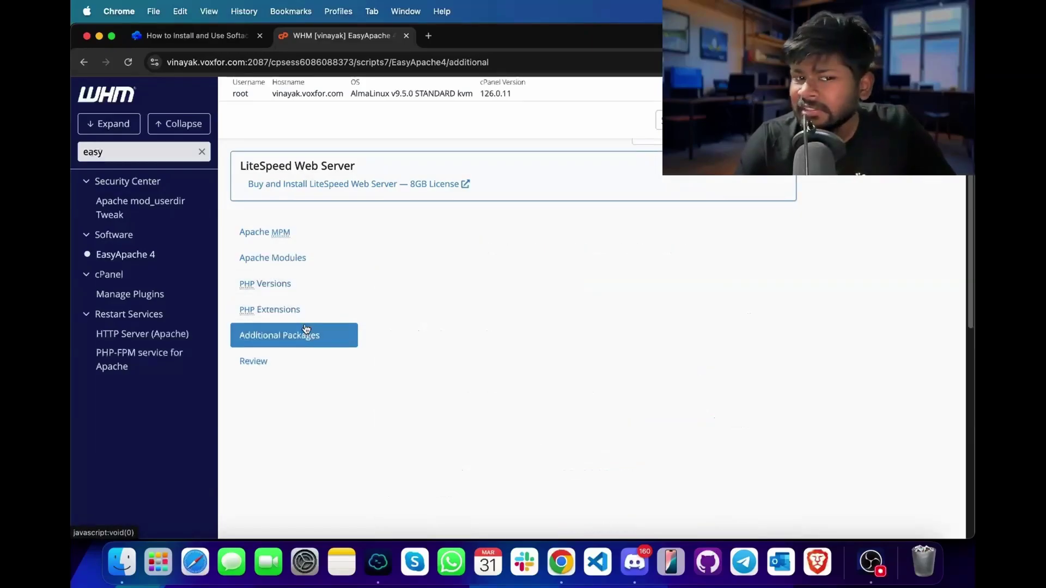
scroll(684, 325, "down", 3)
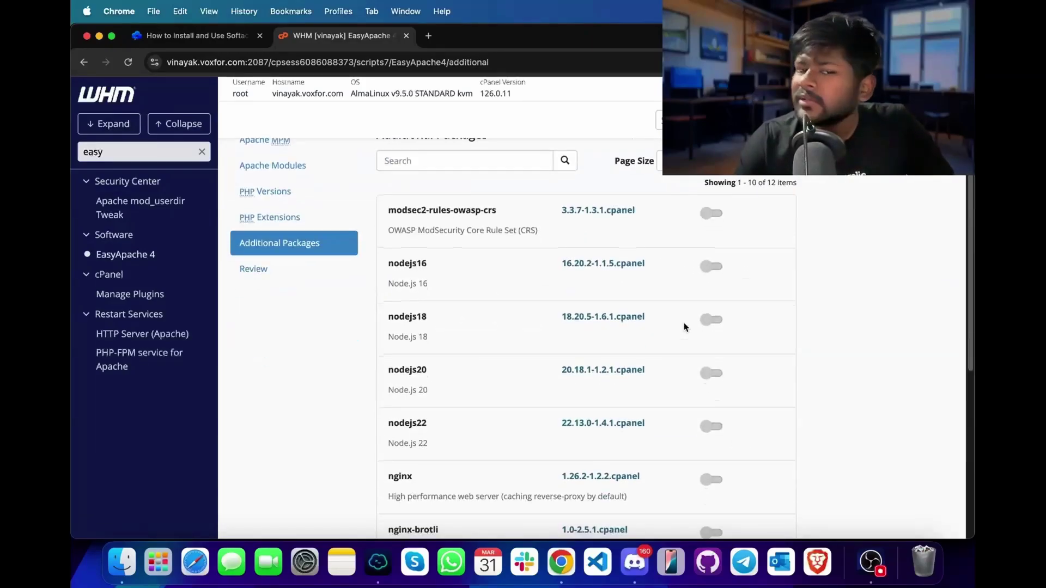
scroll(721, 346, "down", 1)
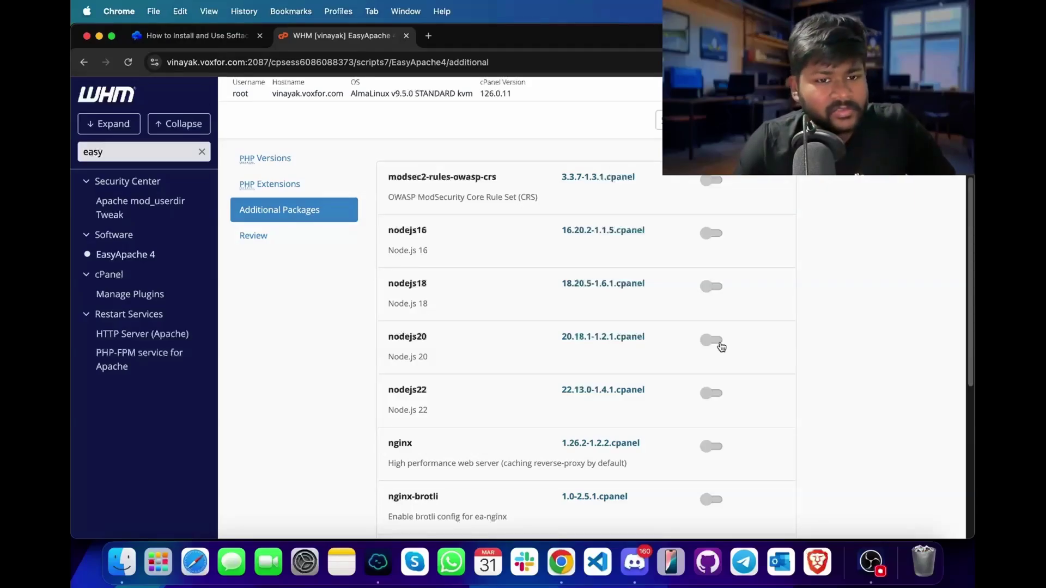
left_click(718, 343)
- Review the full list of selected packages and provision the profile
left_click(313, 241)
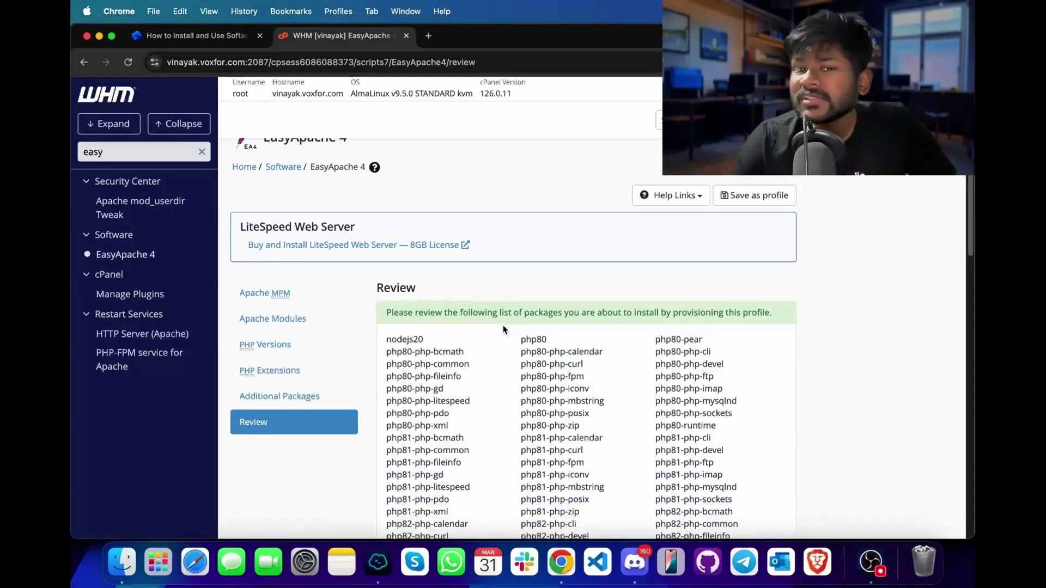
scroll(550, 404, "down", 1)
scroll(550, 404, "down", 15)
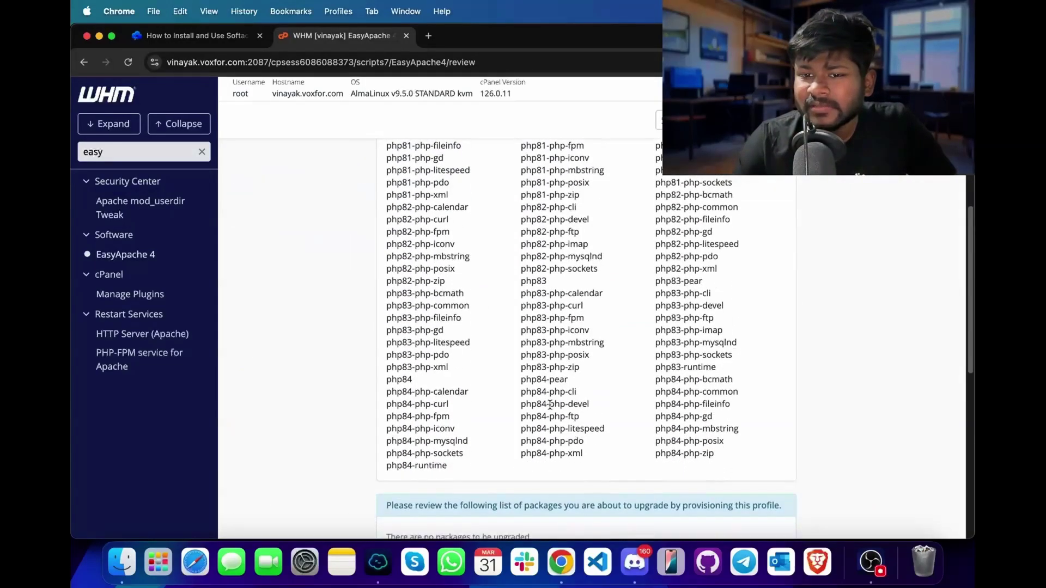
scroll(550, 404, "down", 5)
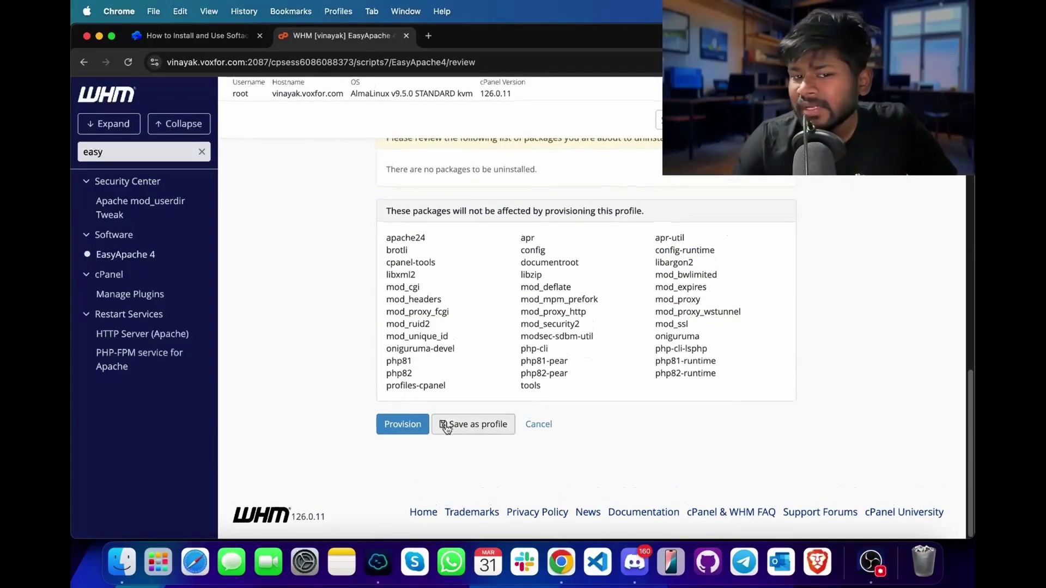
left_click(402, 425)
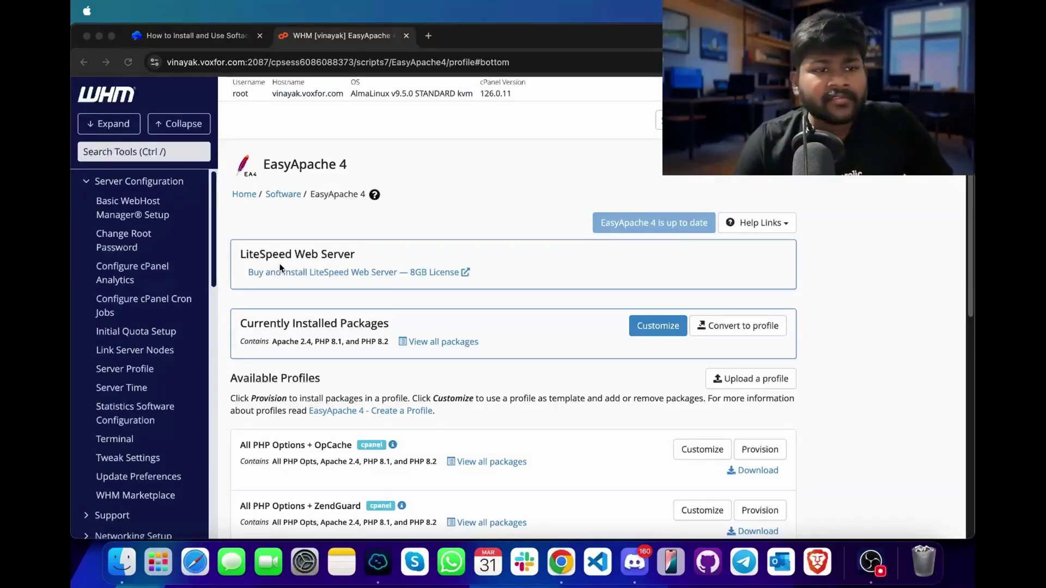
left_click(185, 37)
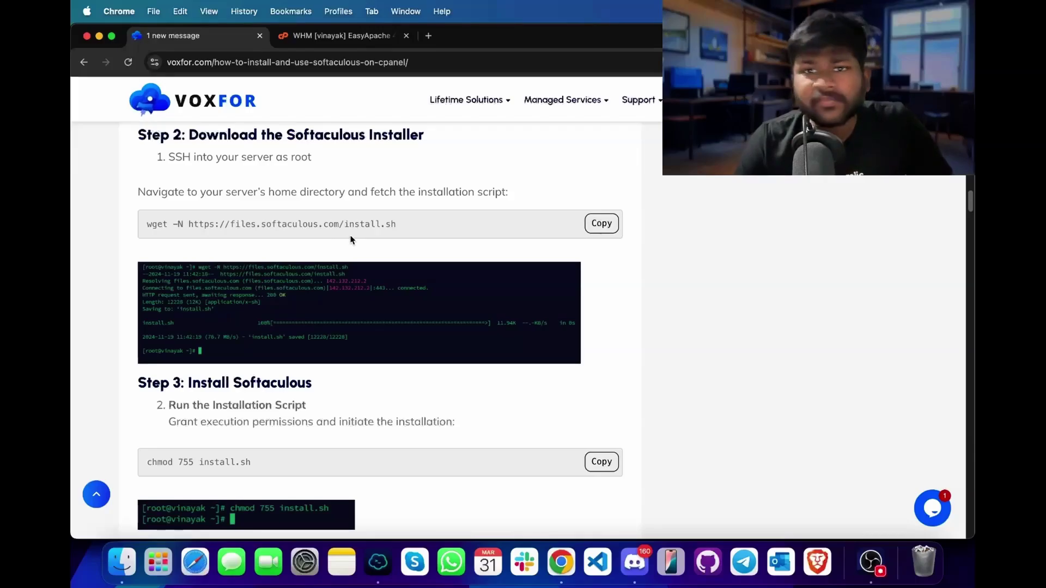
left_click(602, 222)
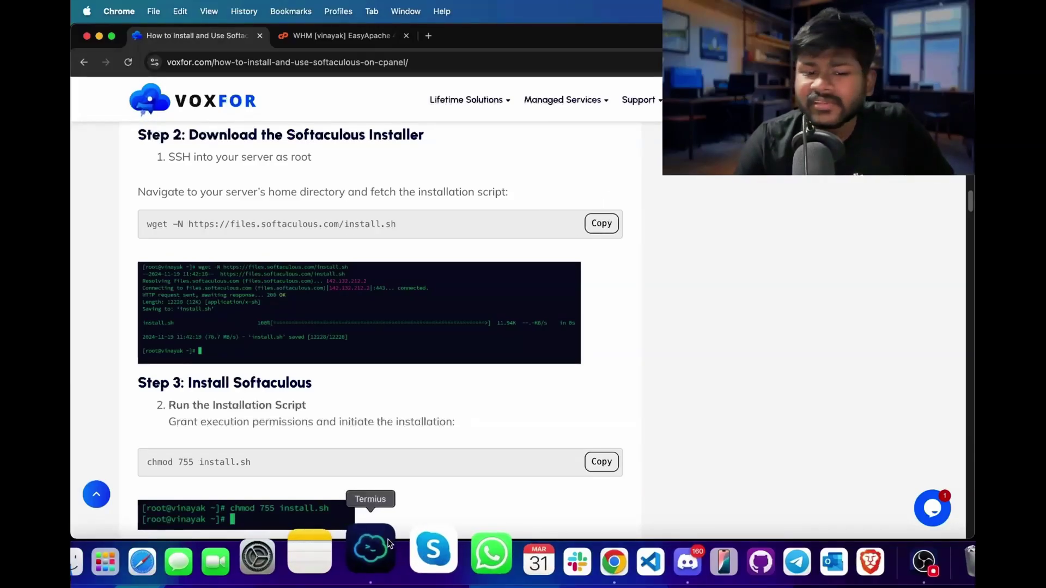
left_click(378, 549)
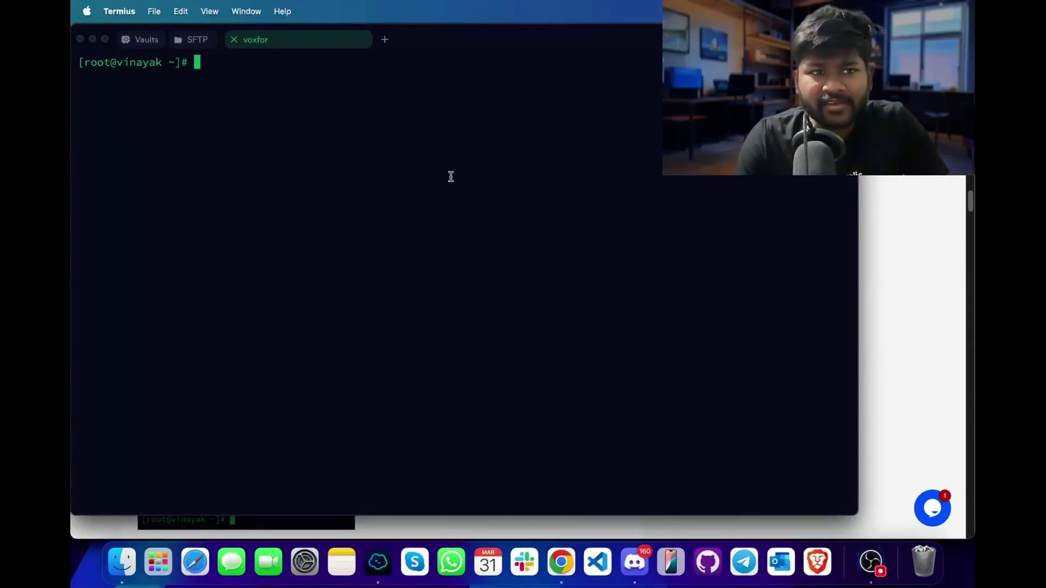
type("cd /")
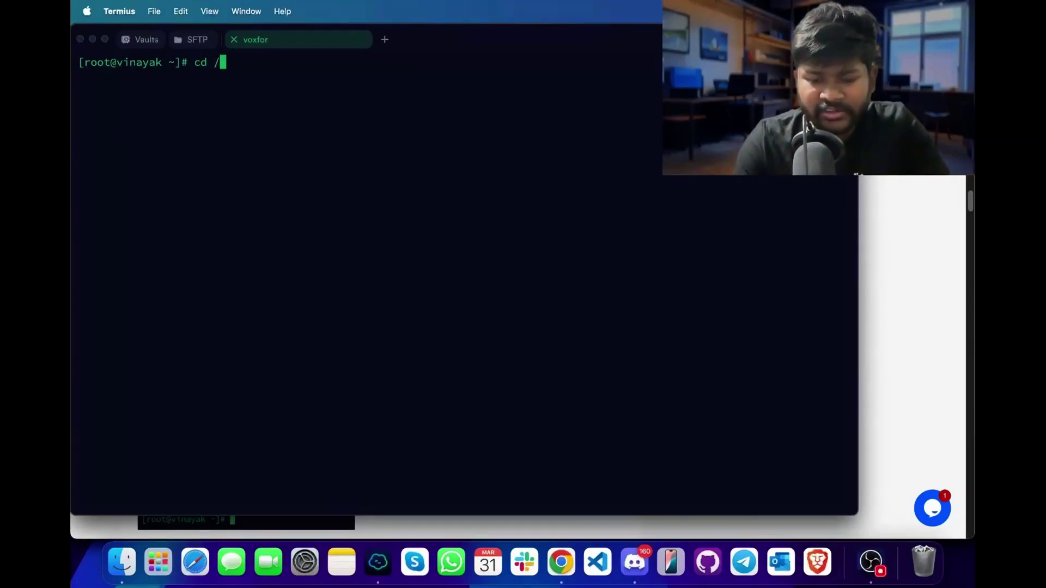
type("home")
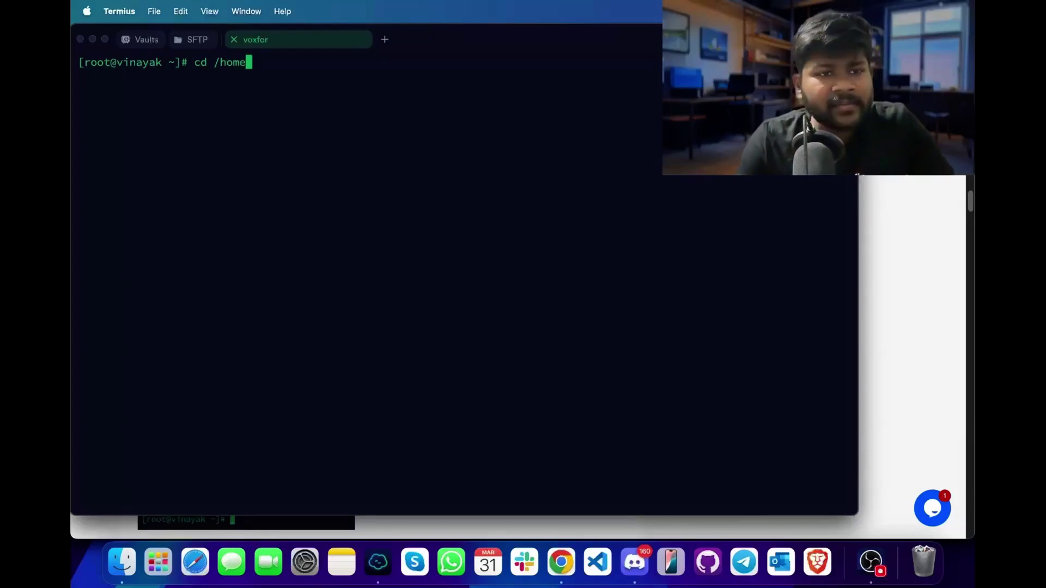
key("Return")
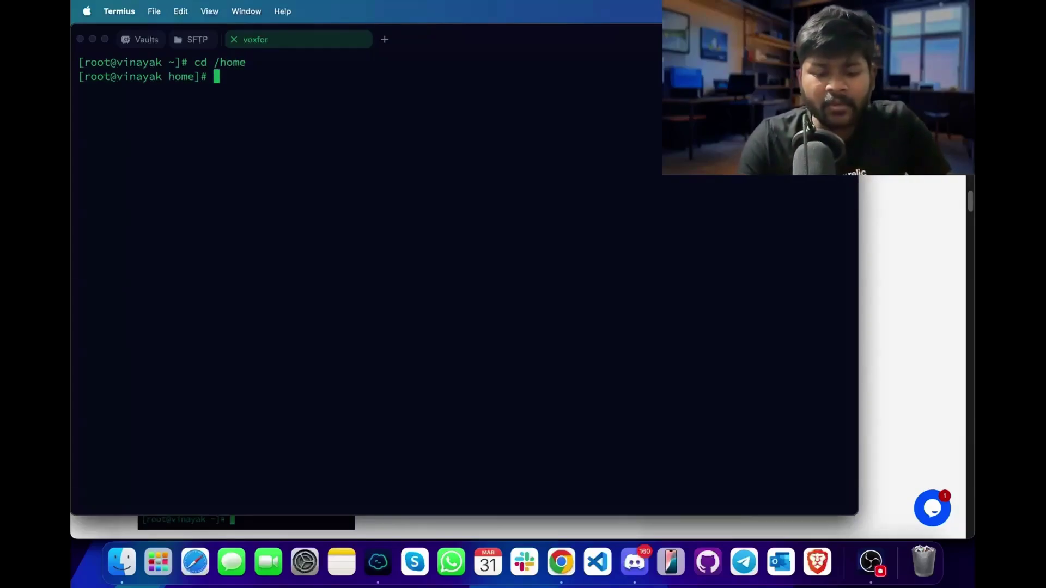
key("super+v")
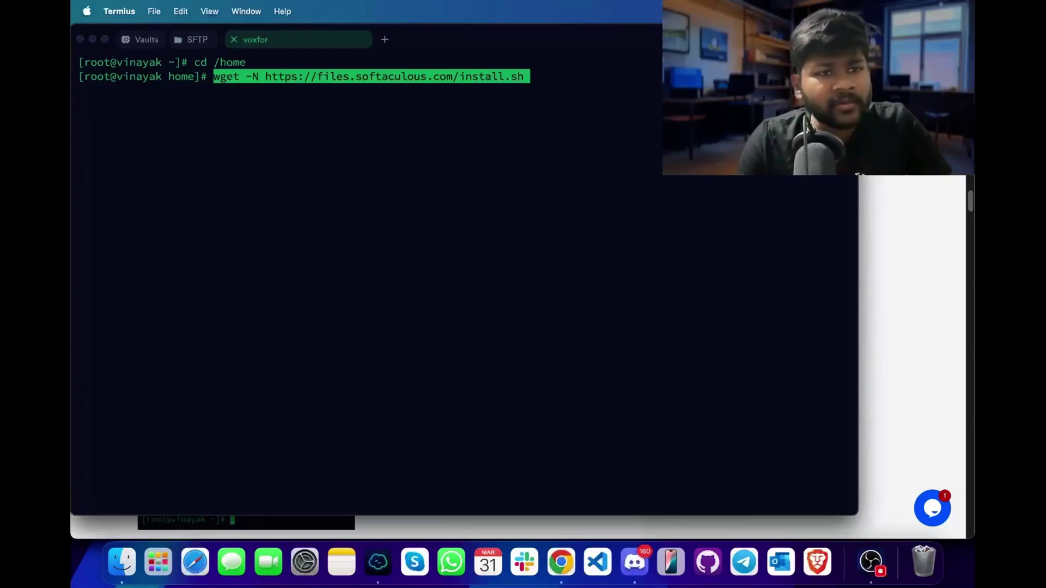
key("Return")
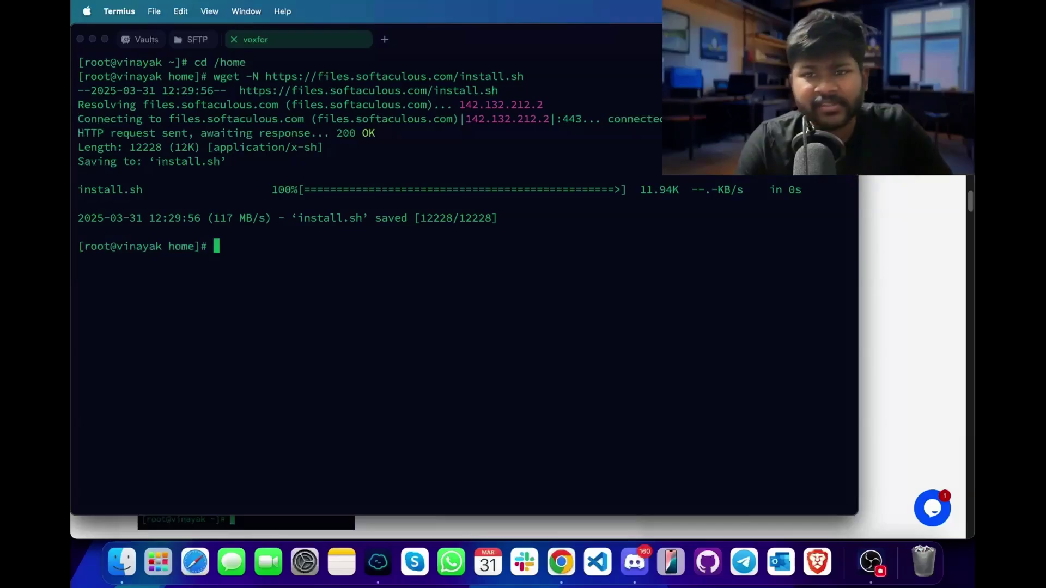
- Copy the permission command from the browser guide and run chmod 755 install.sh in the Termius session
key("super+Tab")
scroll(541, 305, "down", 2)
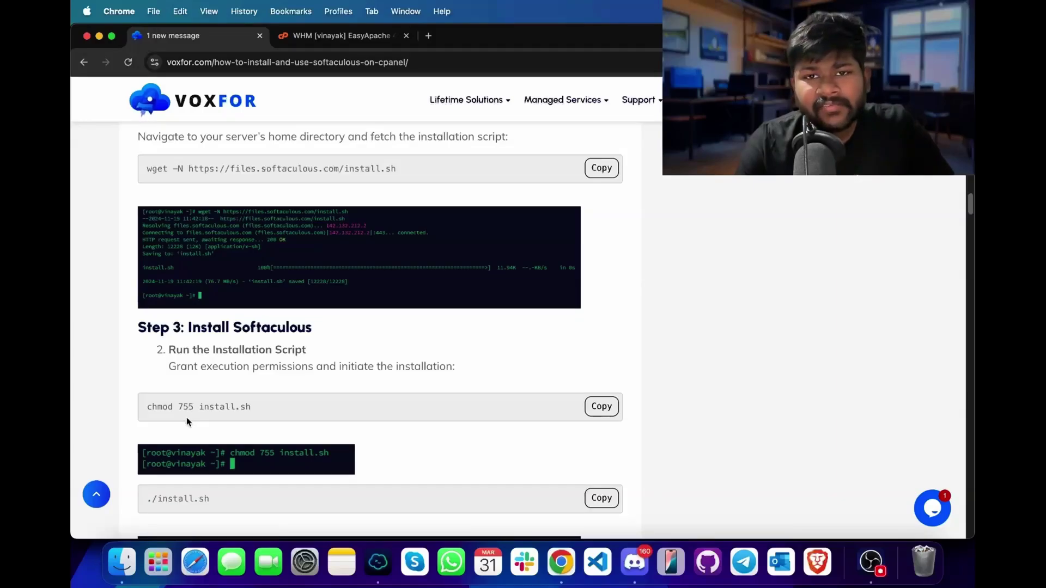
left_click(608, 409)
left_click(377, 562)
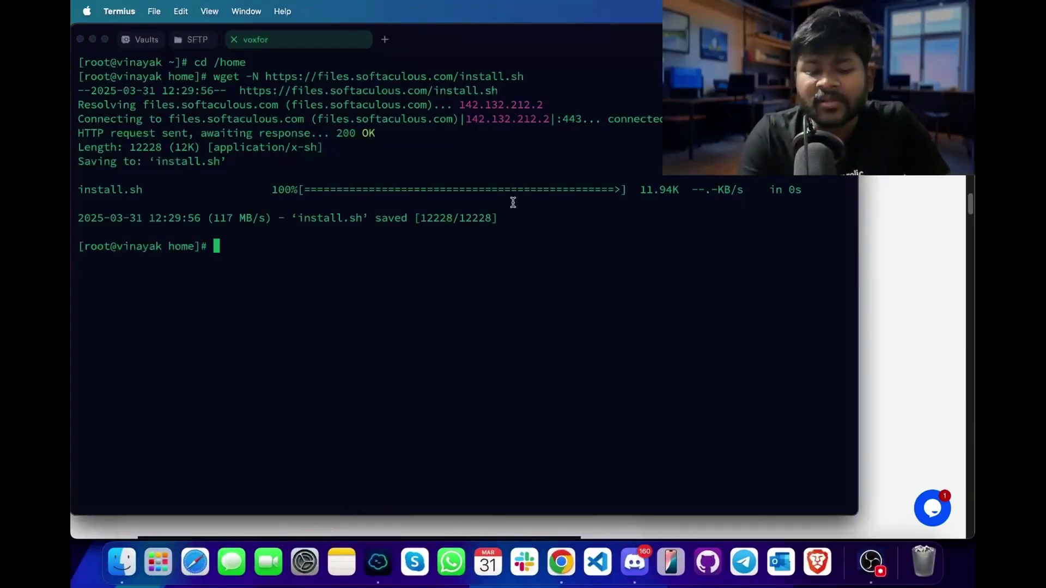
key("super+v")
key("Return")
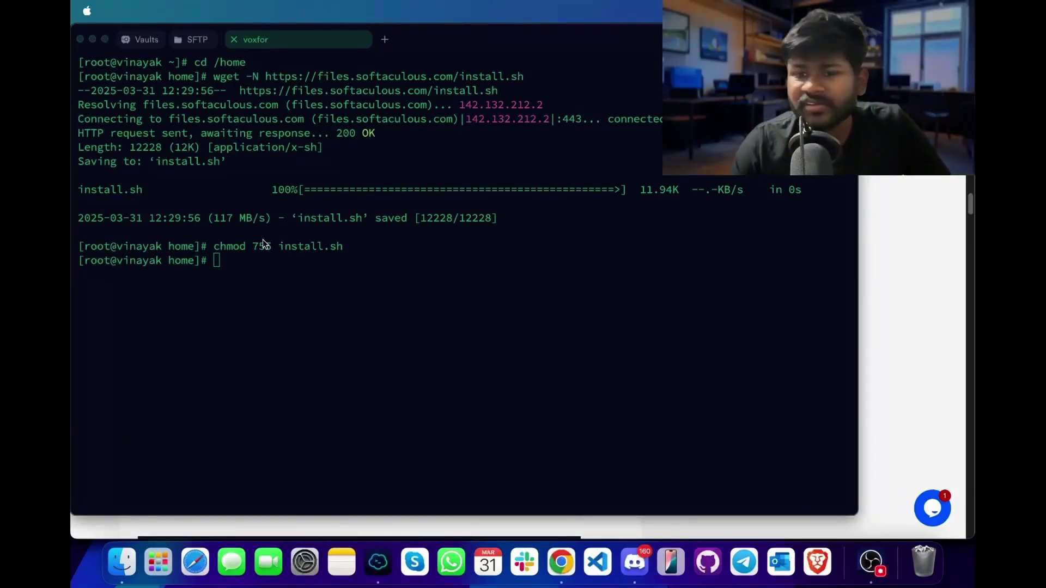
- Copy the installation command from the browser guide and run ./install.sh in the Termius session
left_click(935, 207)
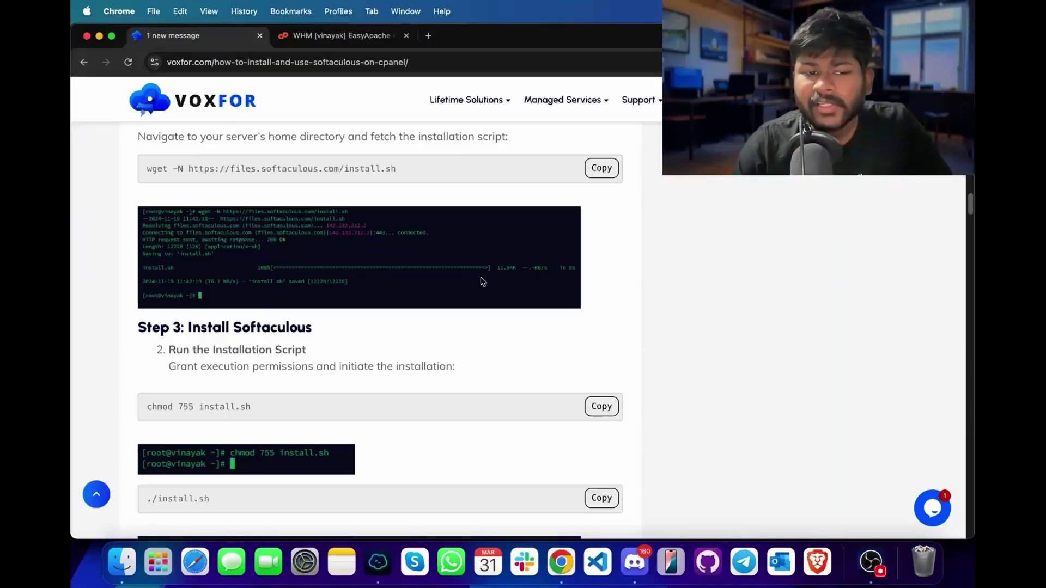
scroll(224, 405, "down", 3)
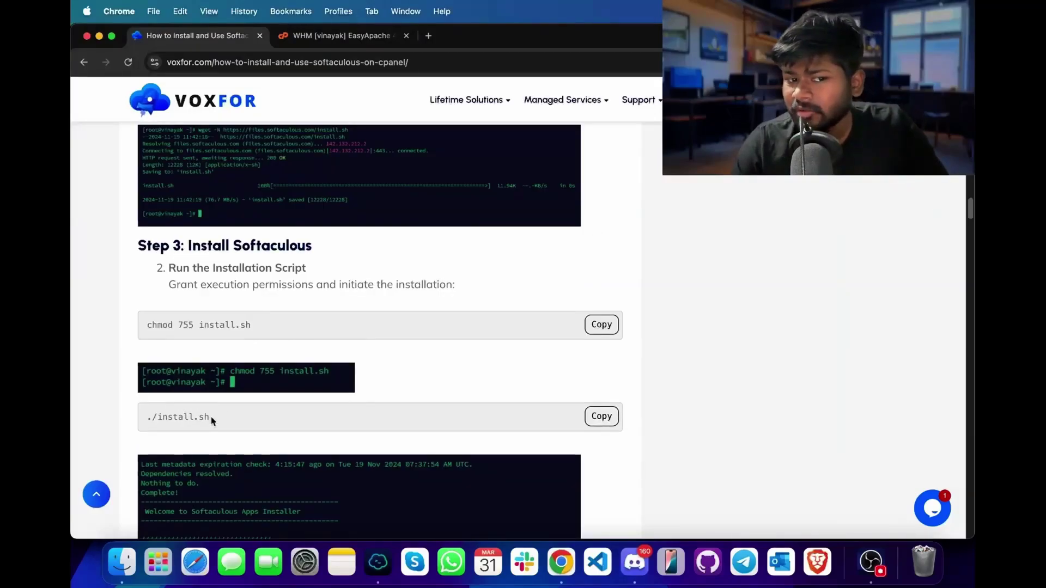
left_click(604, 418)
left_click(381, 556)
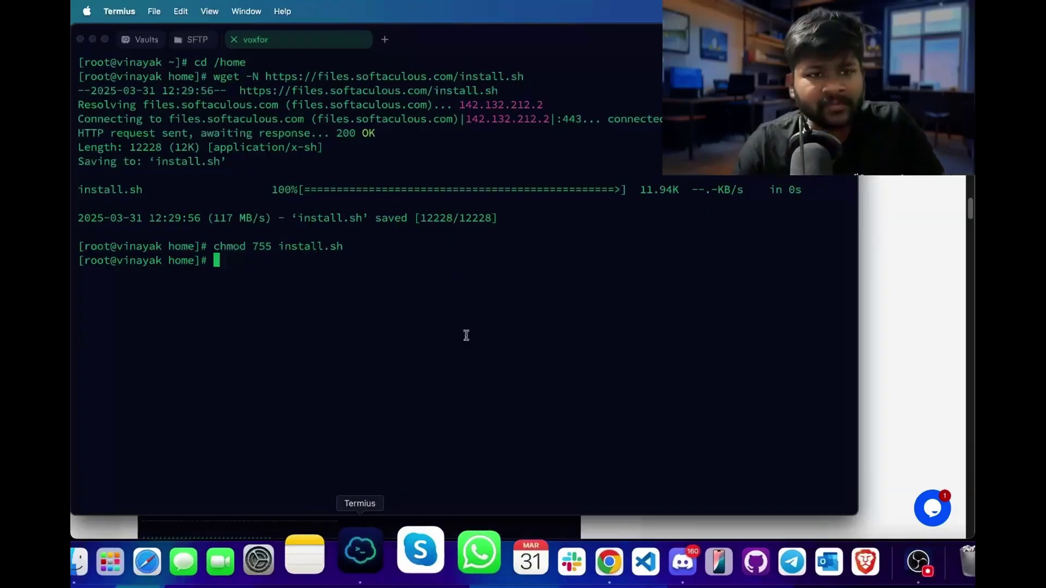
key("super+v")
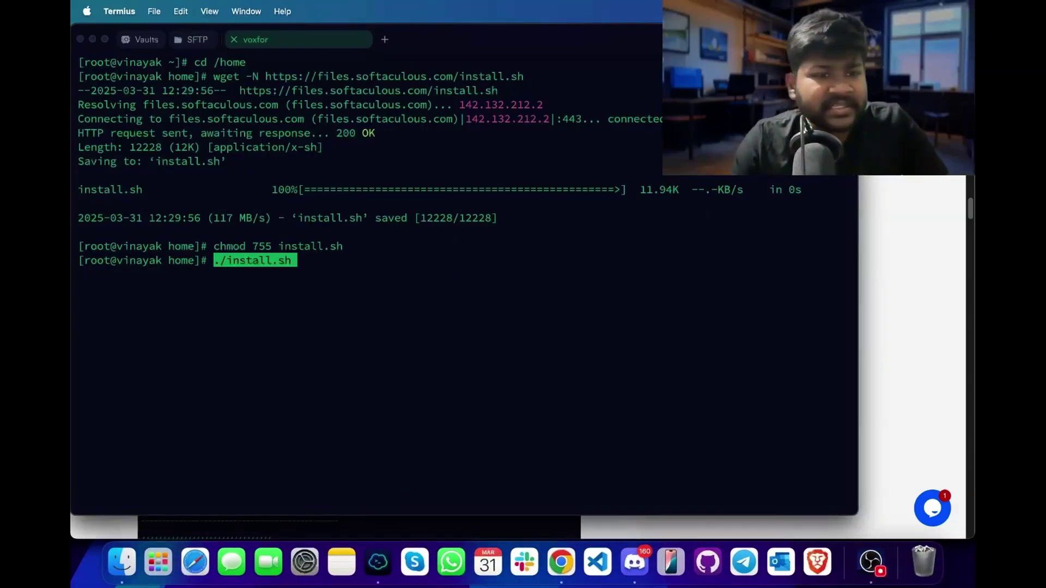
key("Return")
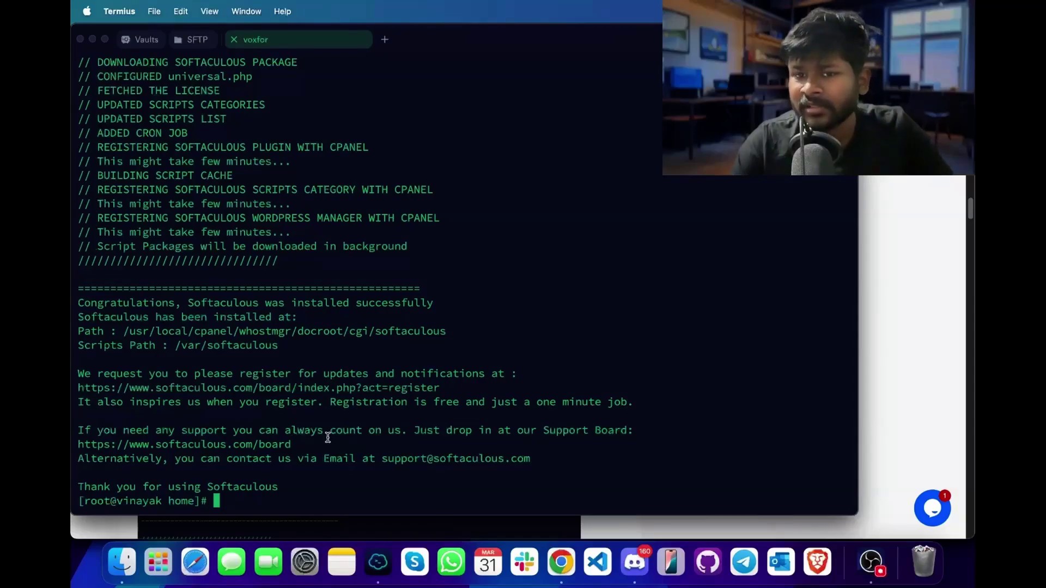
- Switch back to WHM in Chrome, go to its home page and expand the Plugins section
left_click(893, 300)
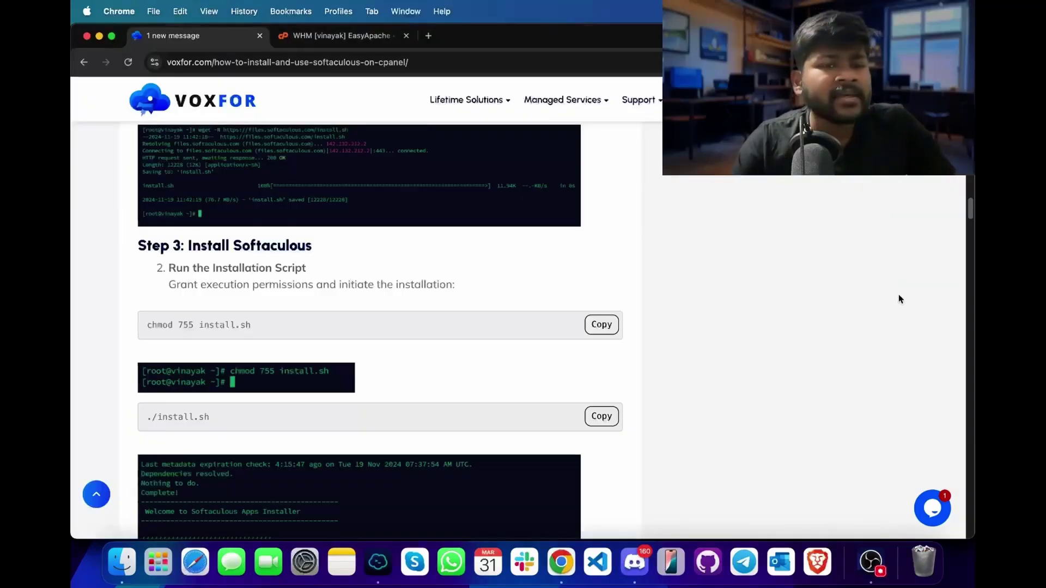
left_click(329, 37)
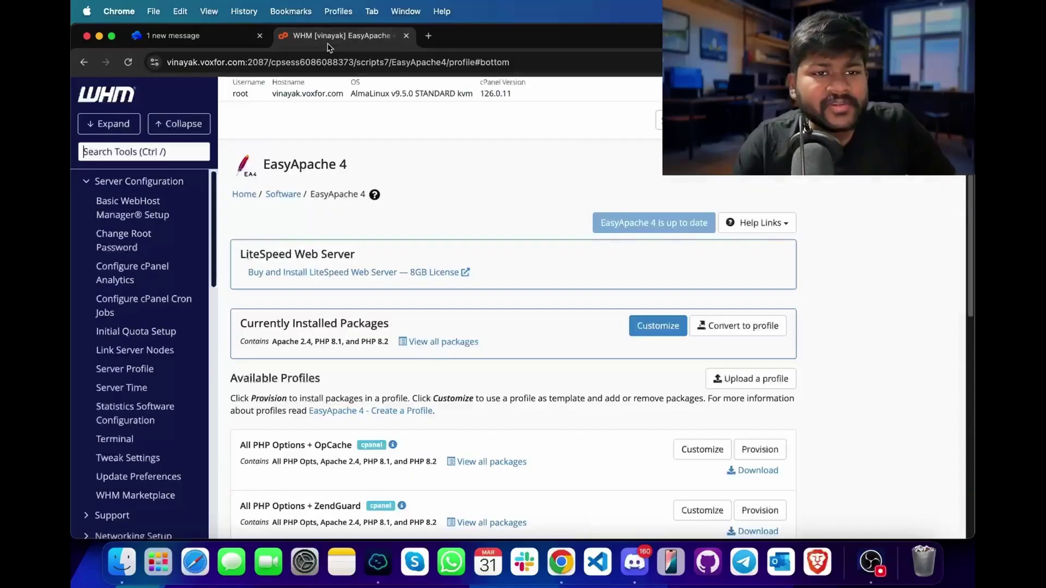
left_click(108, 101)
scroll(430, 330, "down", 10)
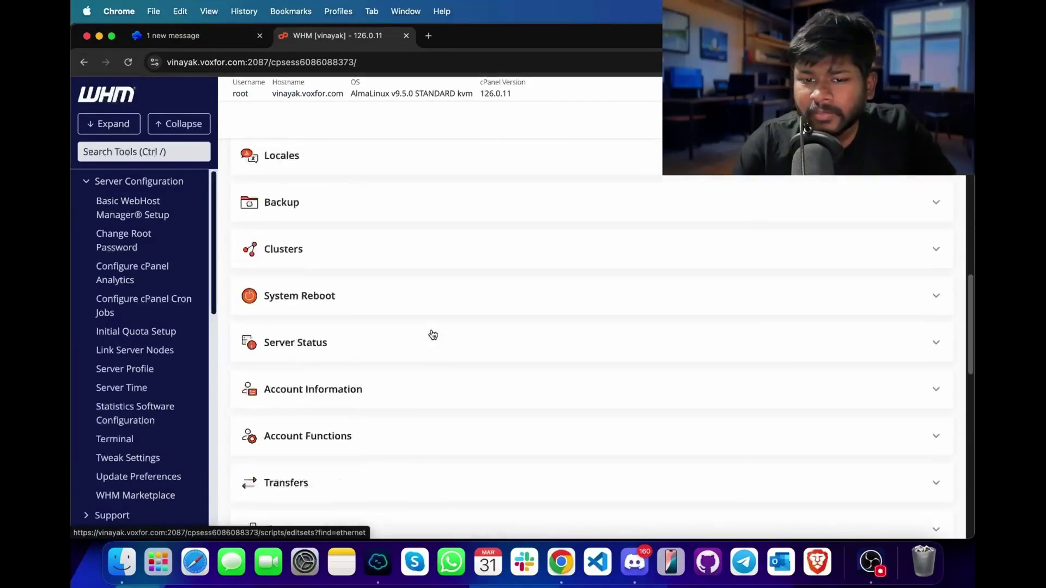
scroll(433, 335, "down", 5)
left_click(278, 428)
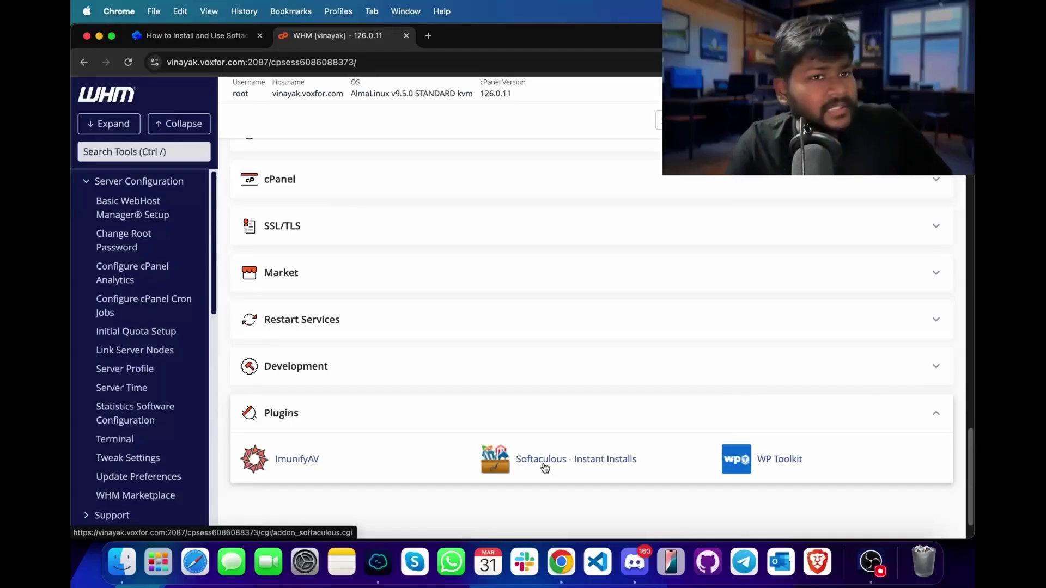
- Check the guide's admin panel access instructions and open Softaculous - Instant Installs from the WHM plugins
key("ctrl+shift+Tab")
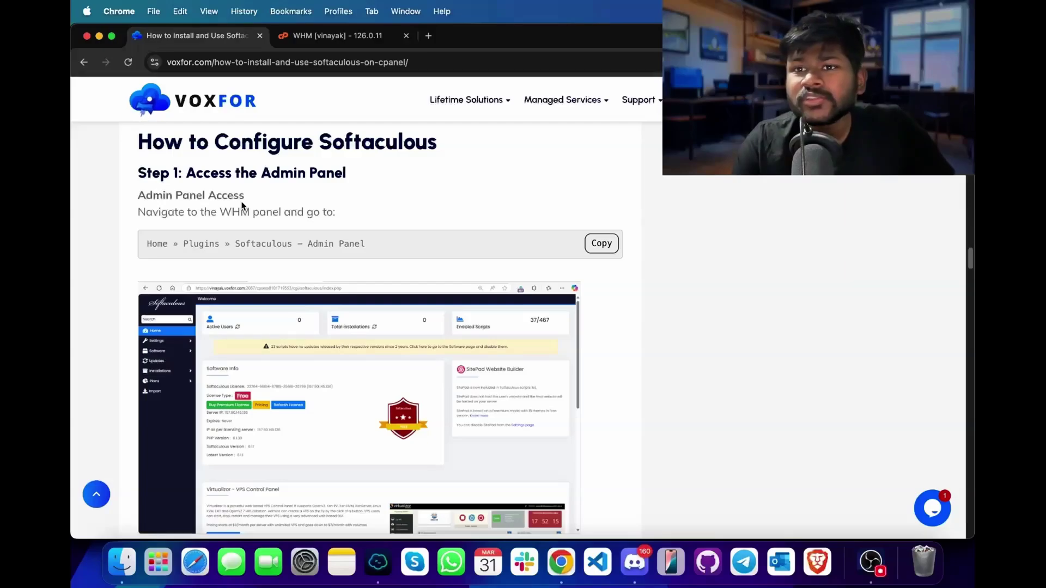
left_click(334, 31)
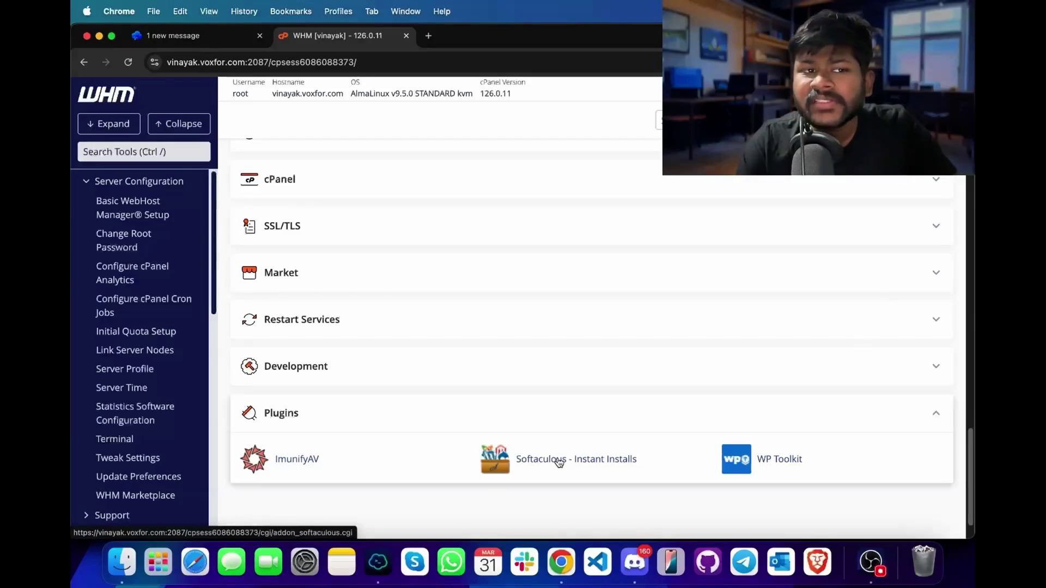
scroll(152, 409, "down", 10)
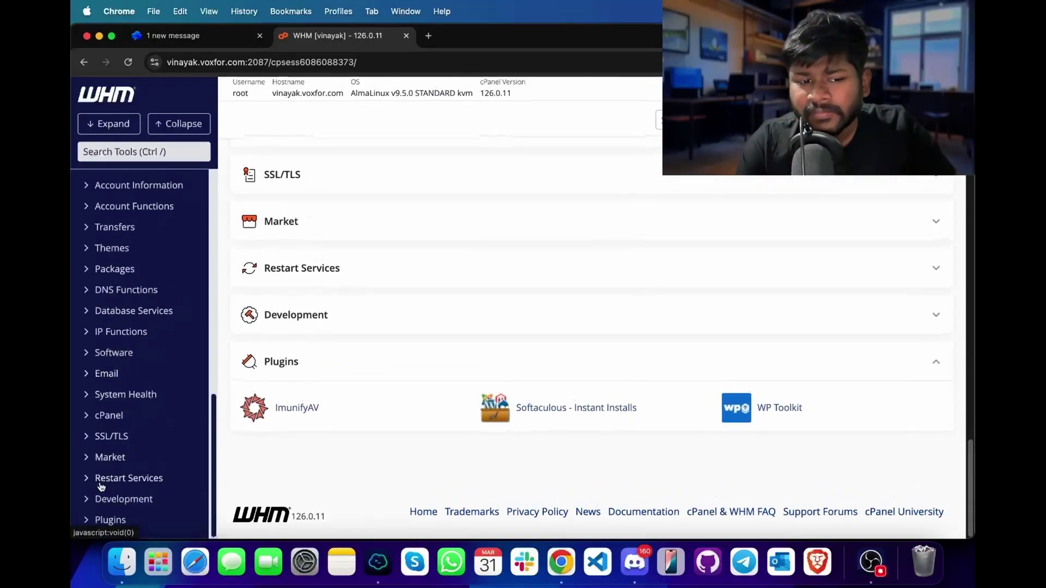
left_click(109, 520)
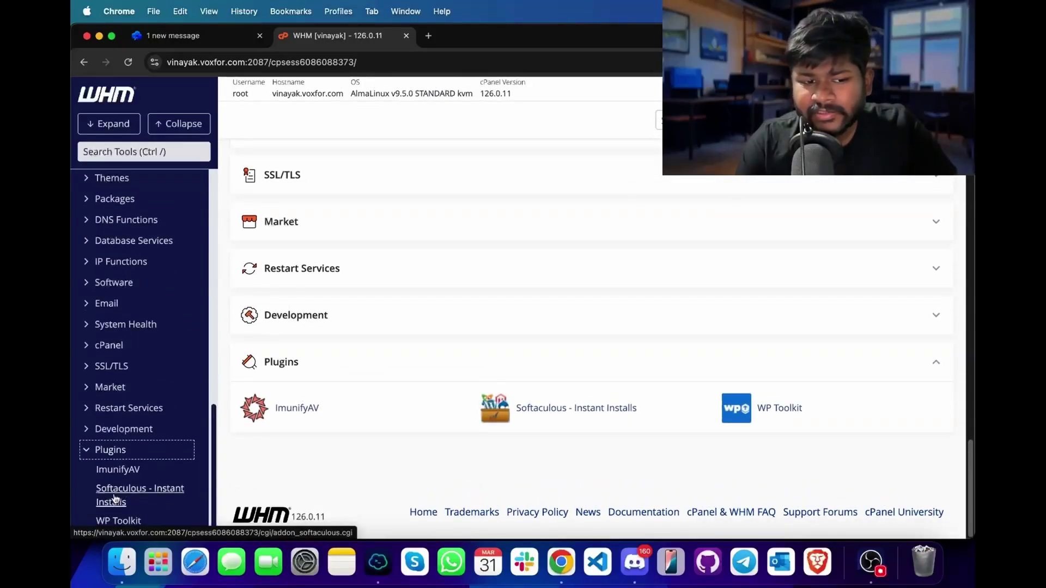
left_click(589, 410)
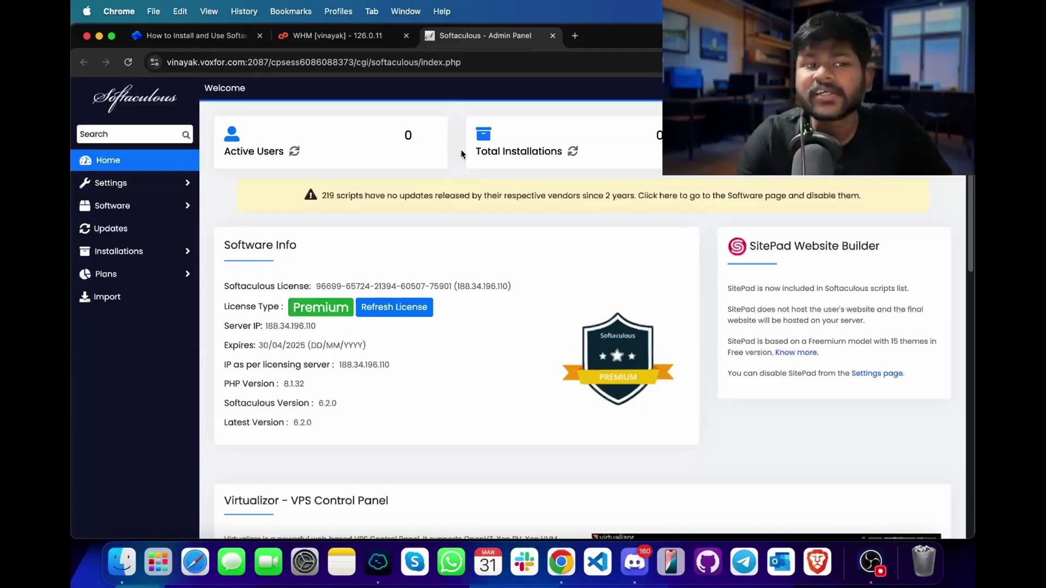
- Select all PHP Blogs scripts as Enabled and Pre-Download in the Softaculous general scripts, and save the settings
left_click(162, 205)
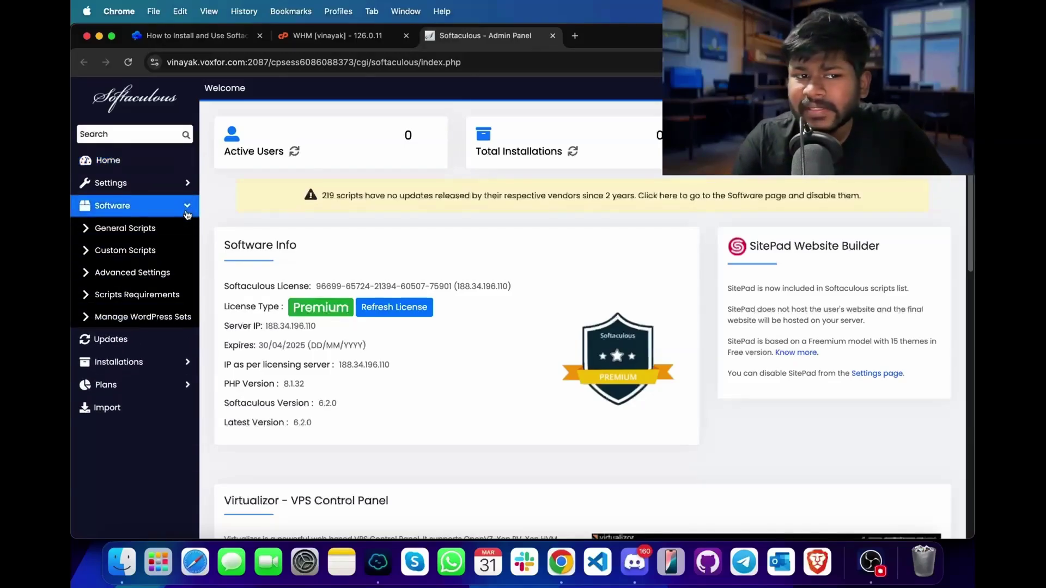
left_click(157, 231)
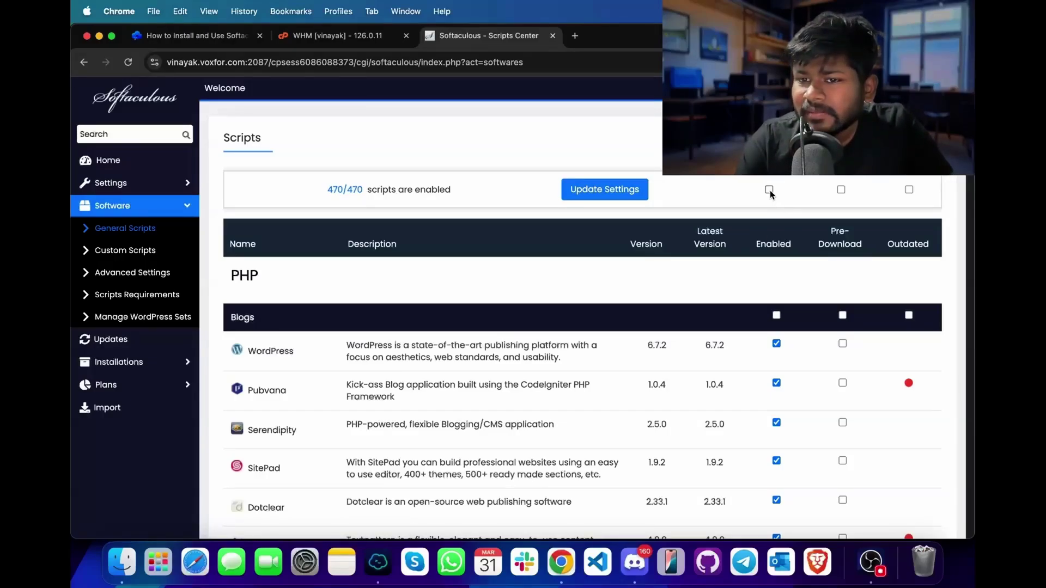
left_click(777, 316)
scroll(781, 327, "down", 15)
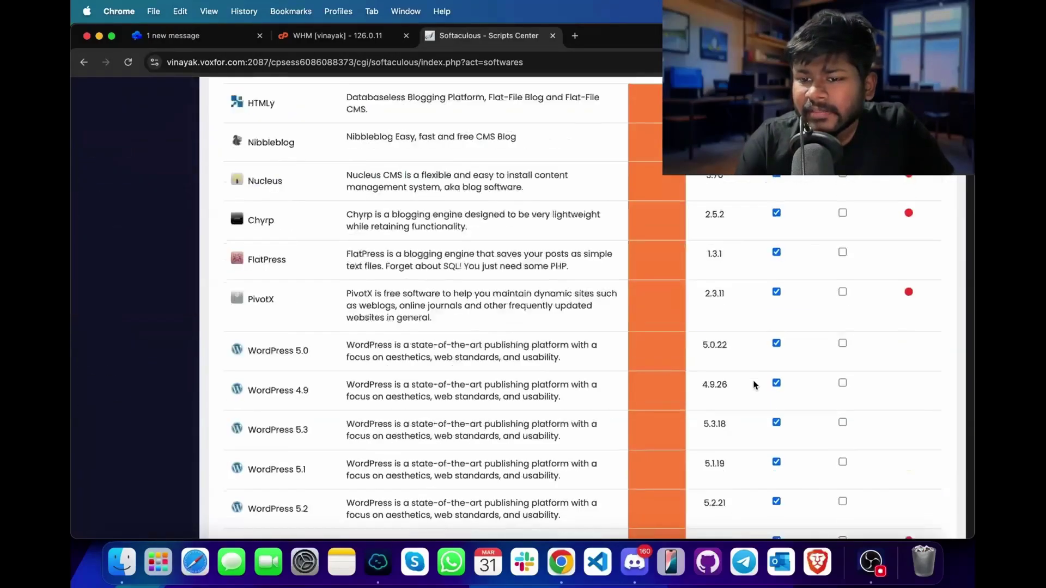
scroll(762, 382, "up", 15)
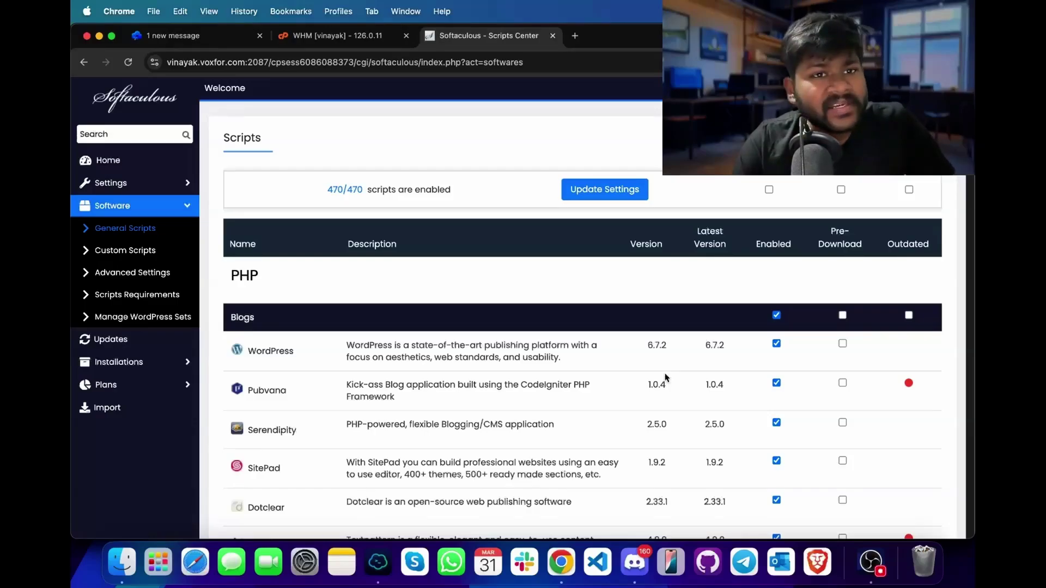
left_click(843, 315)
left_click(606, 190)
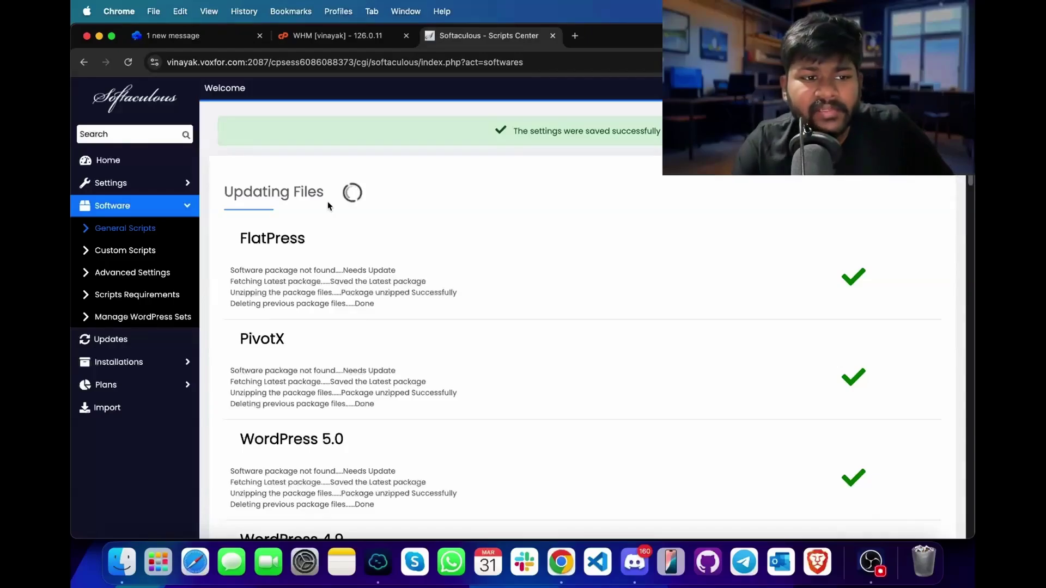
- Open the Softaculous general settings in a new tab and set the rebranding site name to Voxfor Lifetime
left_click(162, 186)
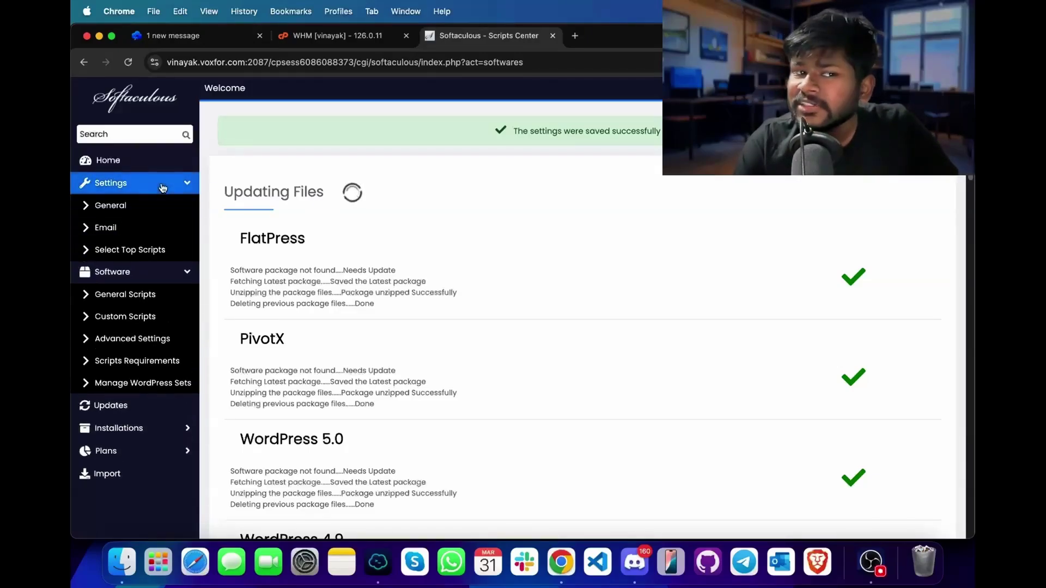
left_click(104, 206)
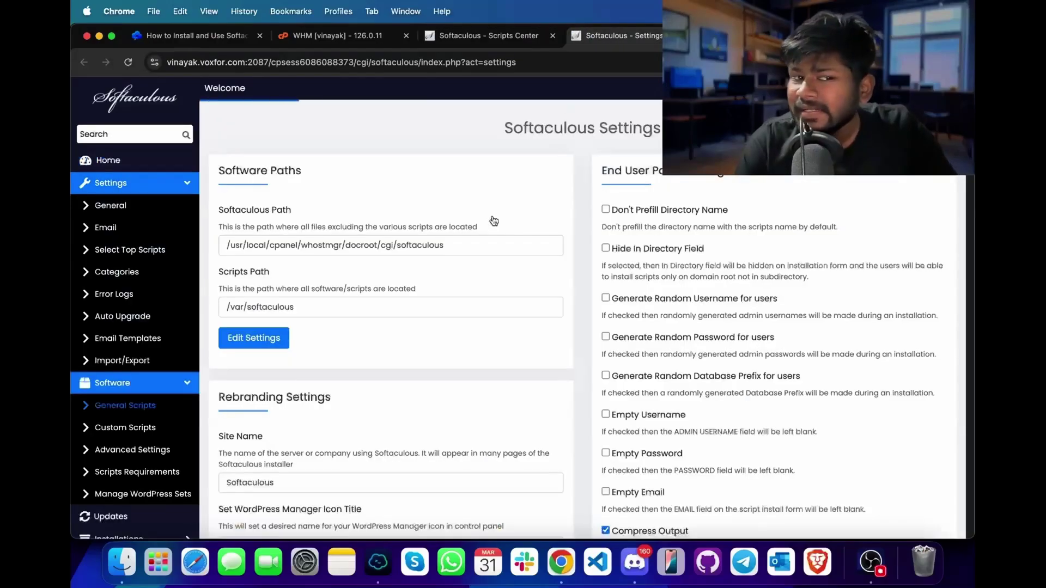
scroll(325, 377, "down", 5)
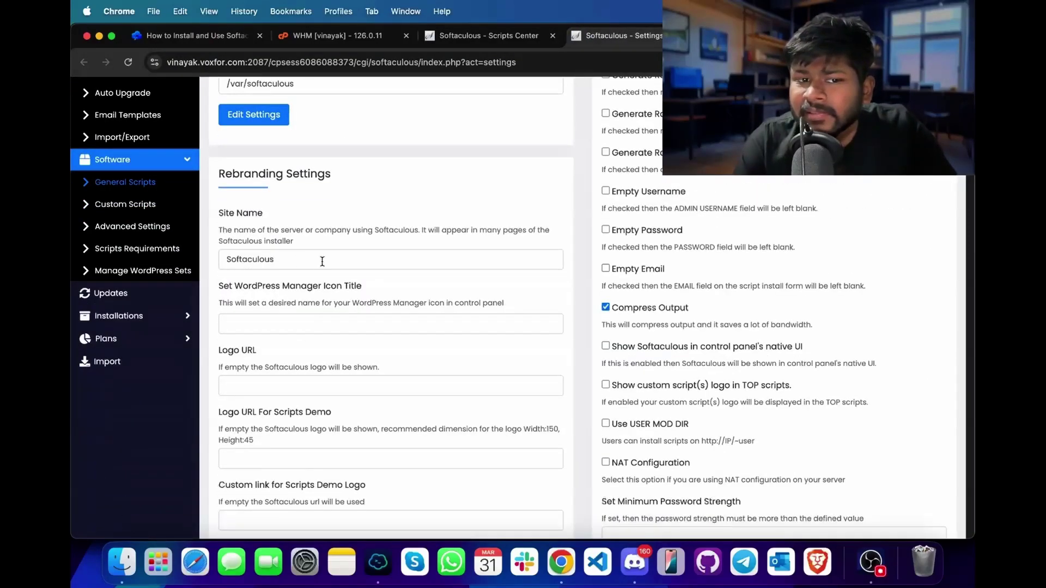
left_click_drag(279, 260, 222, 262)
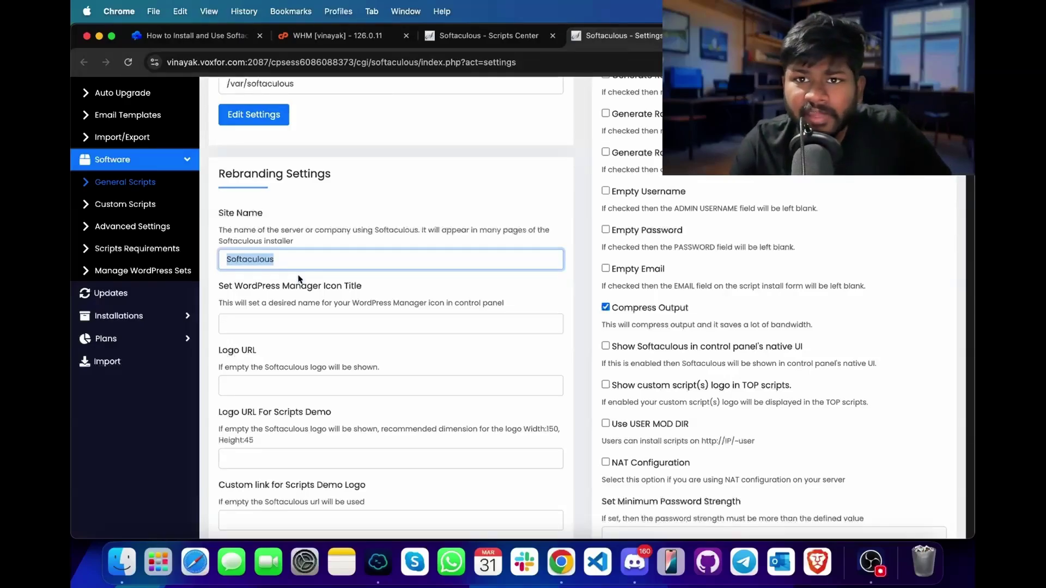
type("Voxfor Lifetime")
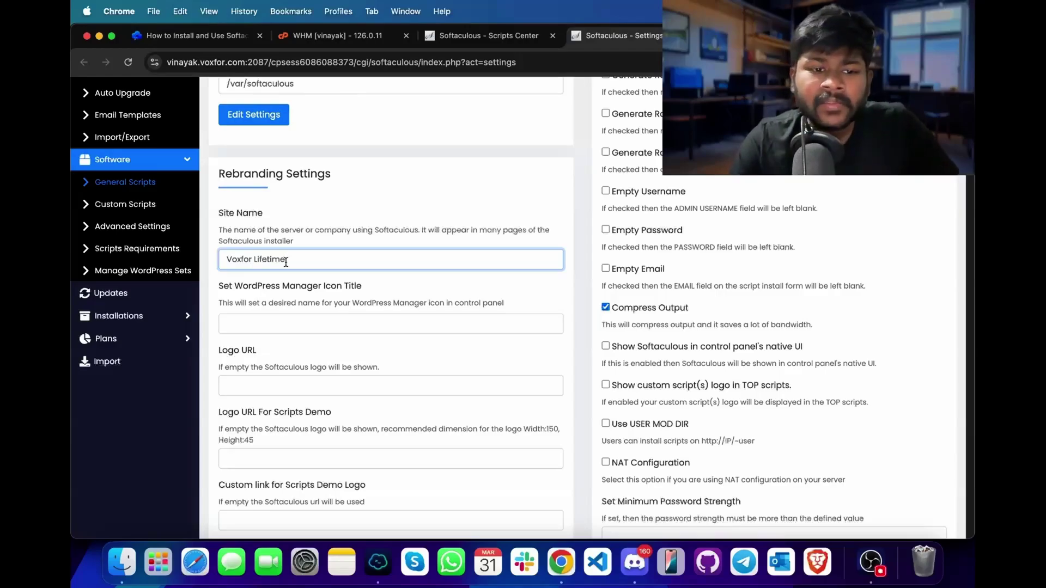
- Review the logo URL, Admin Email Address and From Email Address fields in the Softaculous settings
left_click(267, 385)
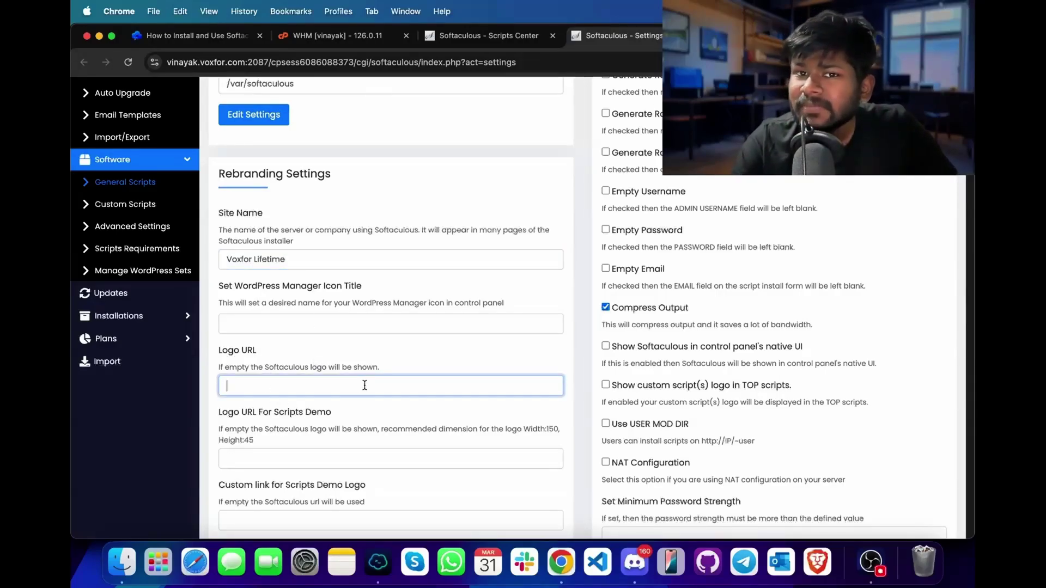
scroll(364, 385, "down", 2)
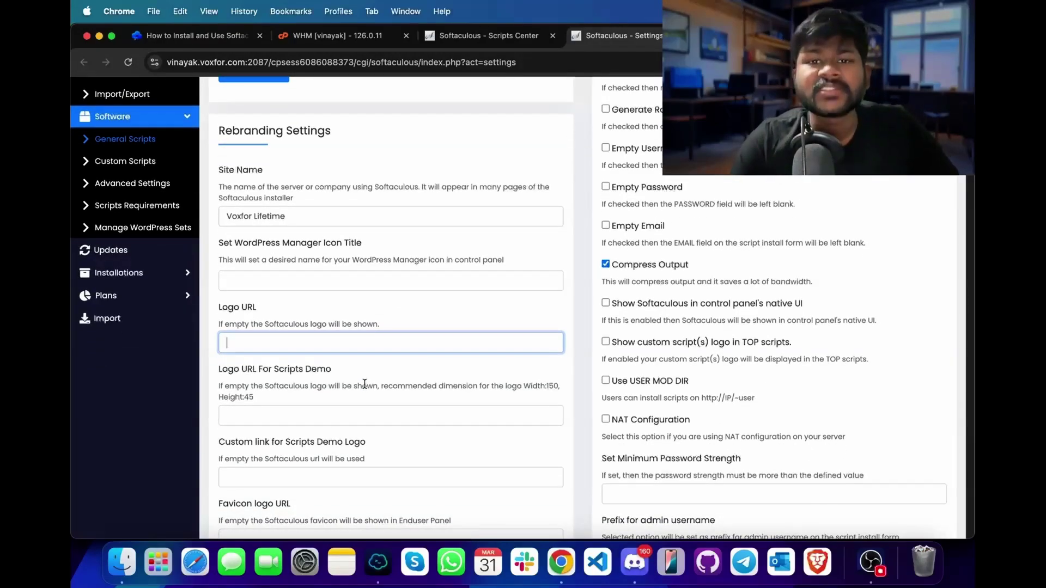
scroll(364, 384, "down", 10)
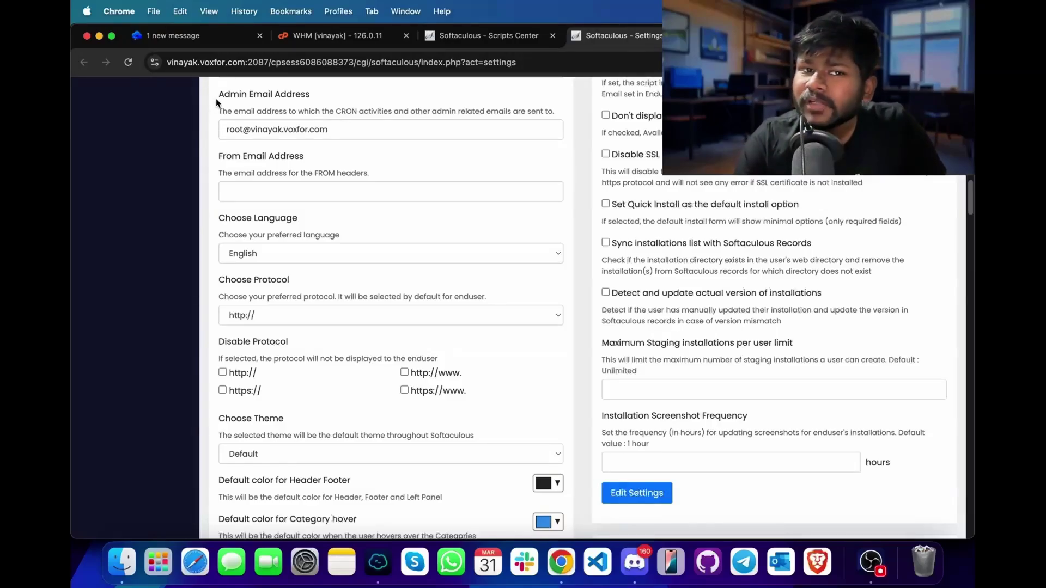
left_click_drag(215, 98, 341, 108)
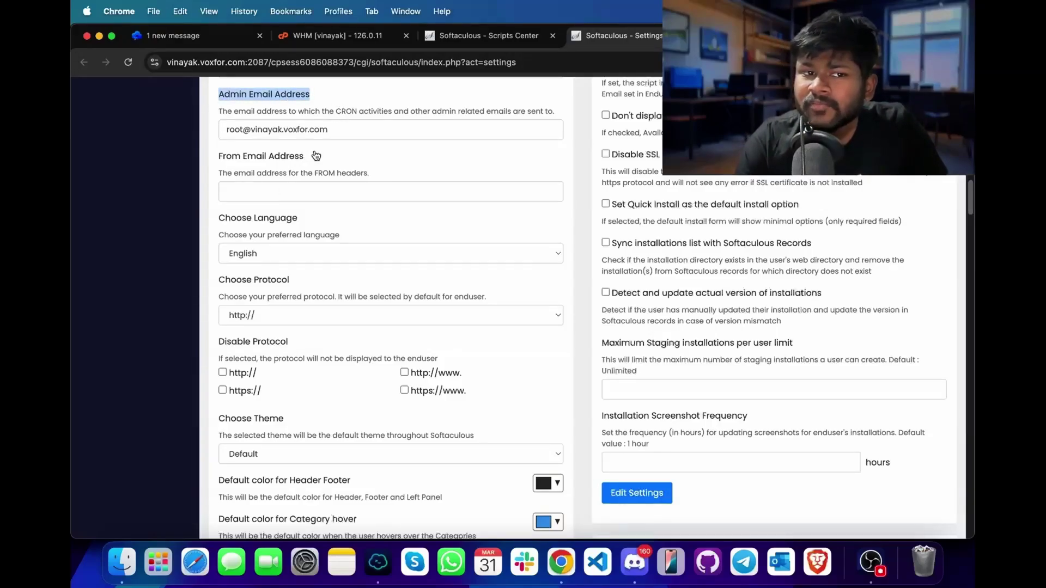
left_click_drag(311, 156, 216, 156)
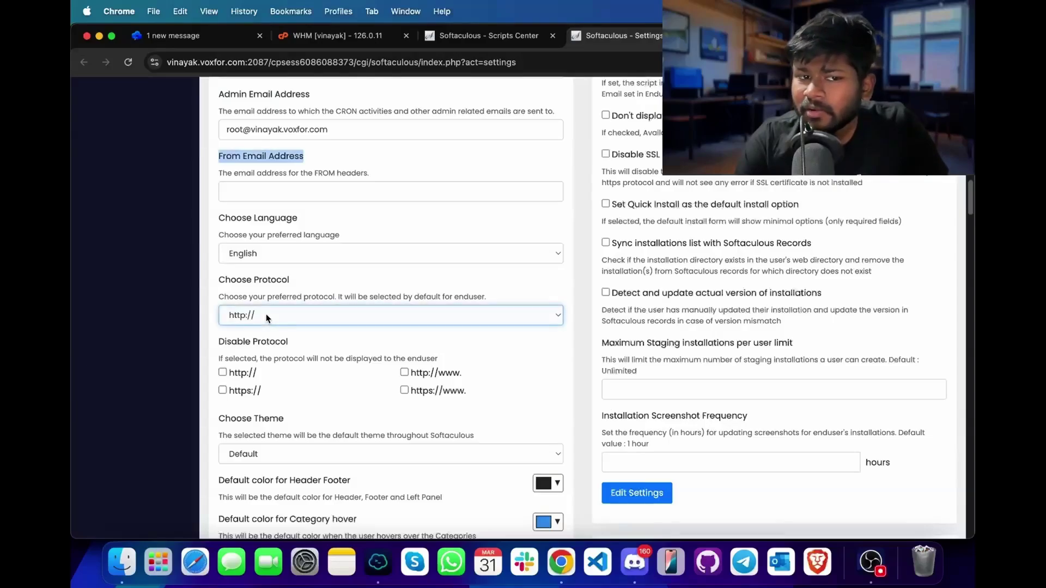
scroll(271, 305, "up", 5)
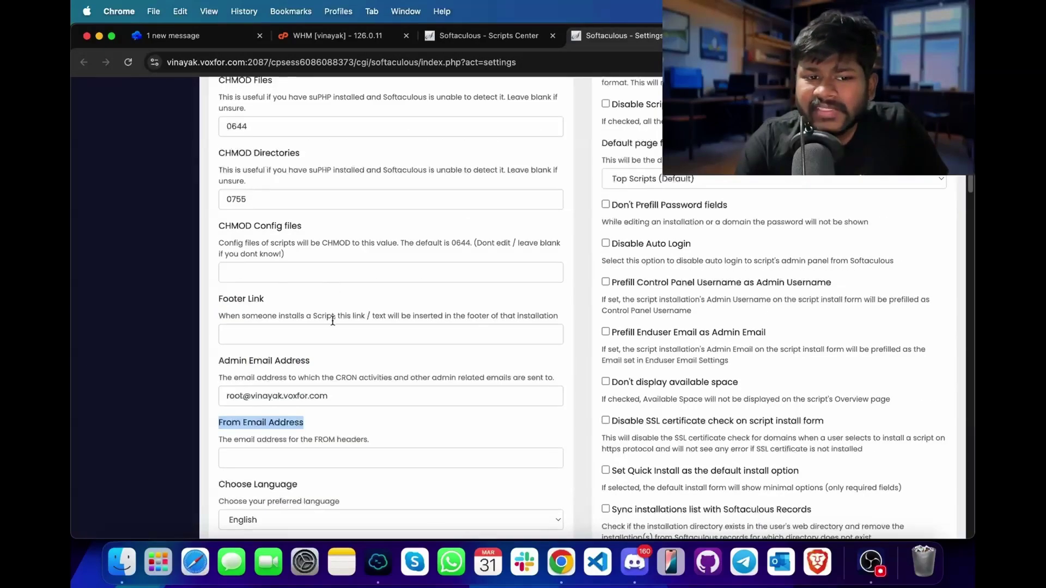
- Review the theme, default colors, time format, timezone and auto-import options in the general settings
scroll(333, 323, "down", 7)
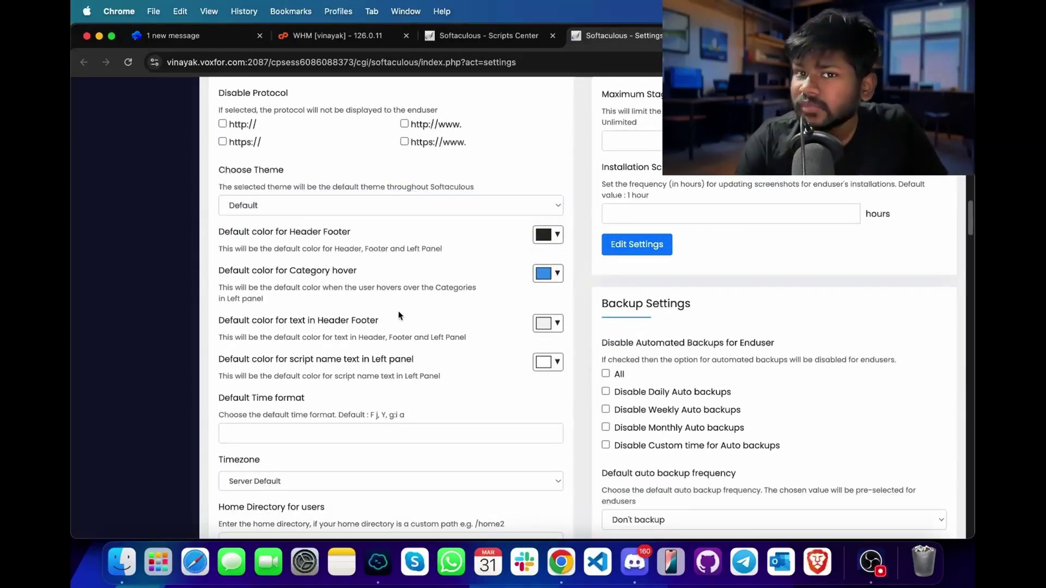
scroll(401, 314, "down", 5)
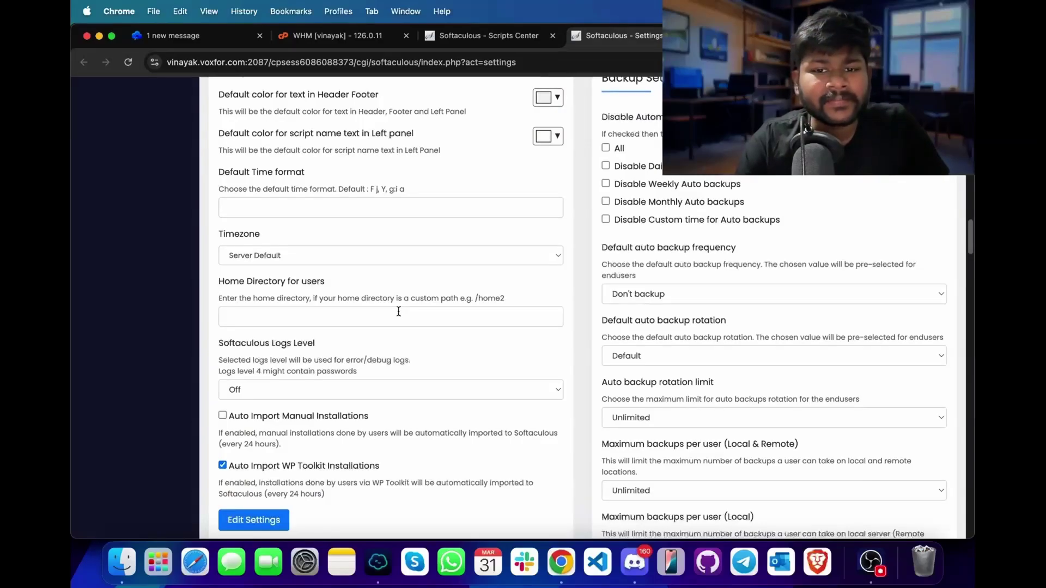
scroll(399, 311, "up", 3)
left_click(368, 349)
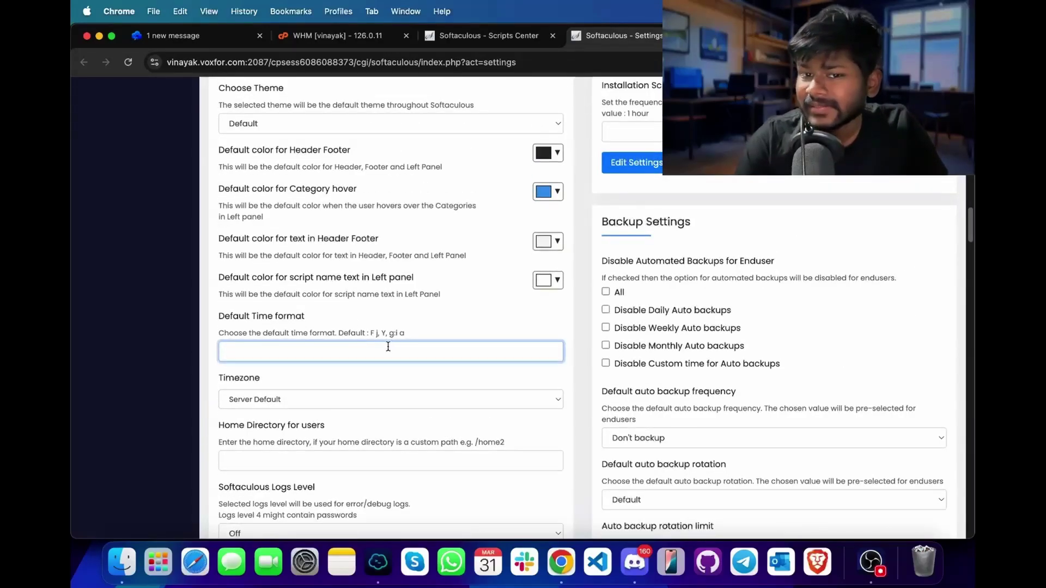
scroll(380, 350, "down", 6)
scroll(379, 350, "up", 1)
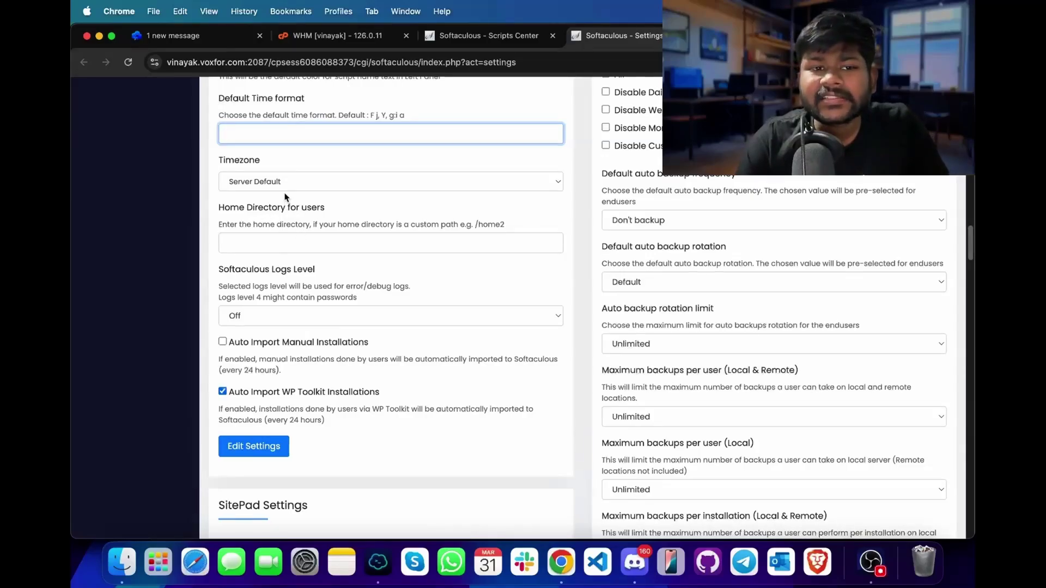
left_click(309, 183)
left_click(472, 125)
scroll(476, 209, "up", 3)
scroll(476, 209, "up", 2)
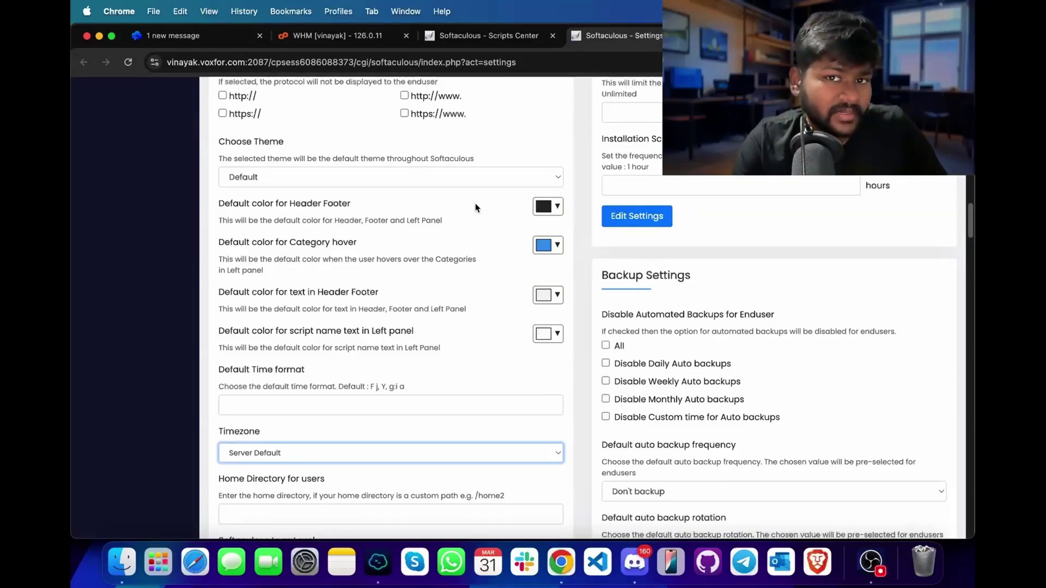
scroll(475, 207, "down", 2)
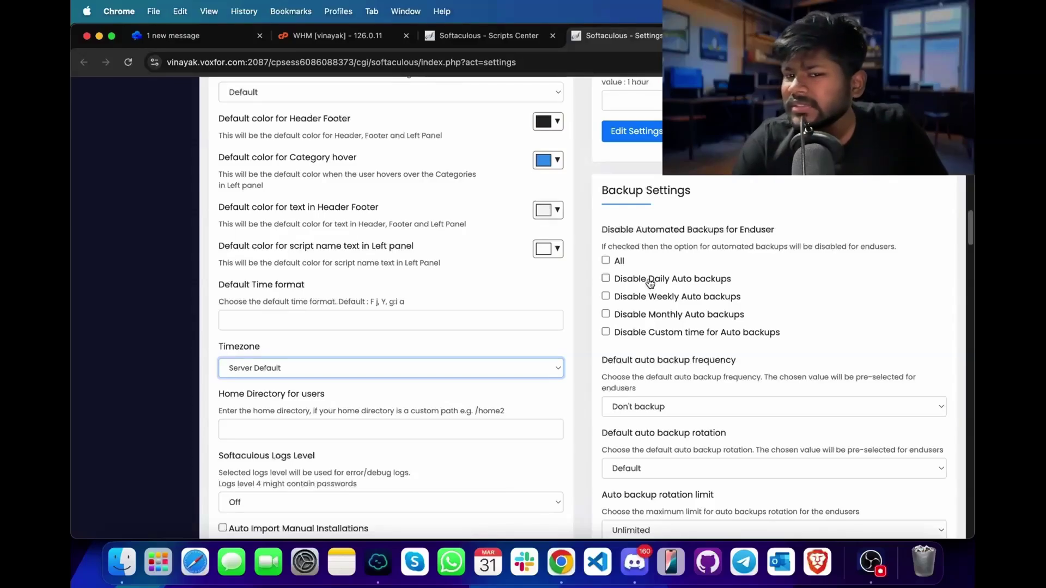
- Disable monthly auto backups for end users in the Backup Settings
left_click(633, 317)
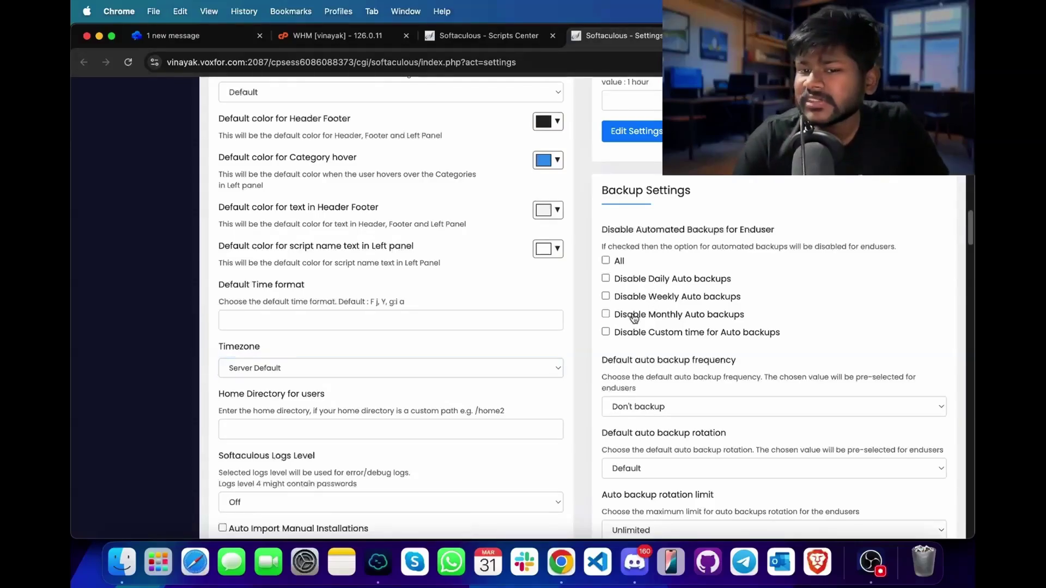
scroll(633, 317, "down", 2)
left_click_drag(608, 312, 672, 318)
left_click(672, 317)
- Review the default auto backup frequency choices, the auto backup rotation limit and the maximum backup limits
left_click(674, 363)
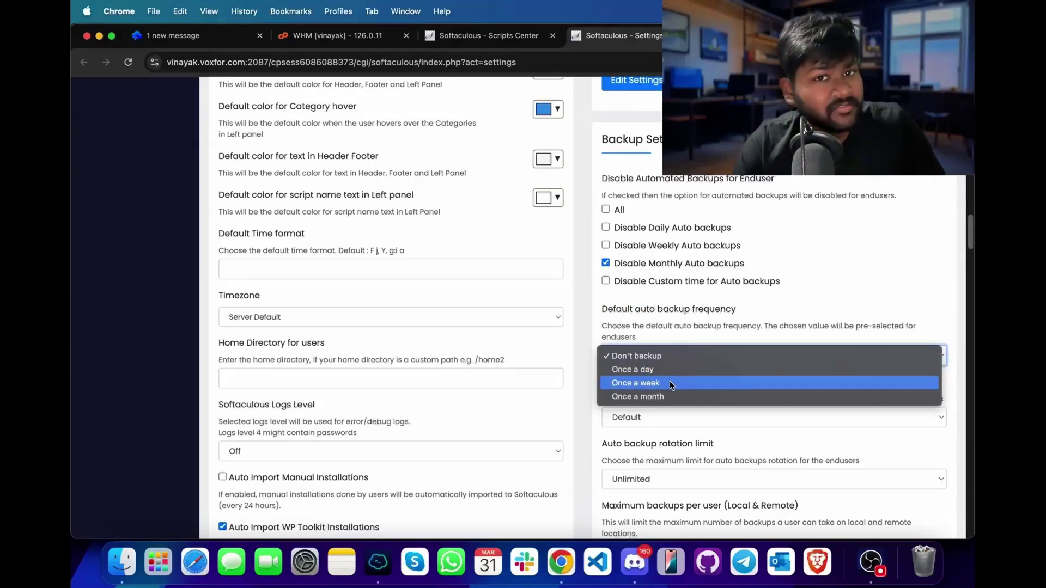
left_click(654, 407)
scroll(655, 407, "down", 3)
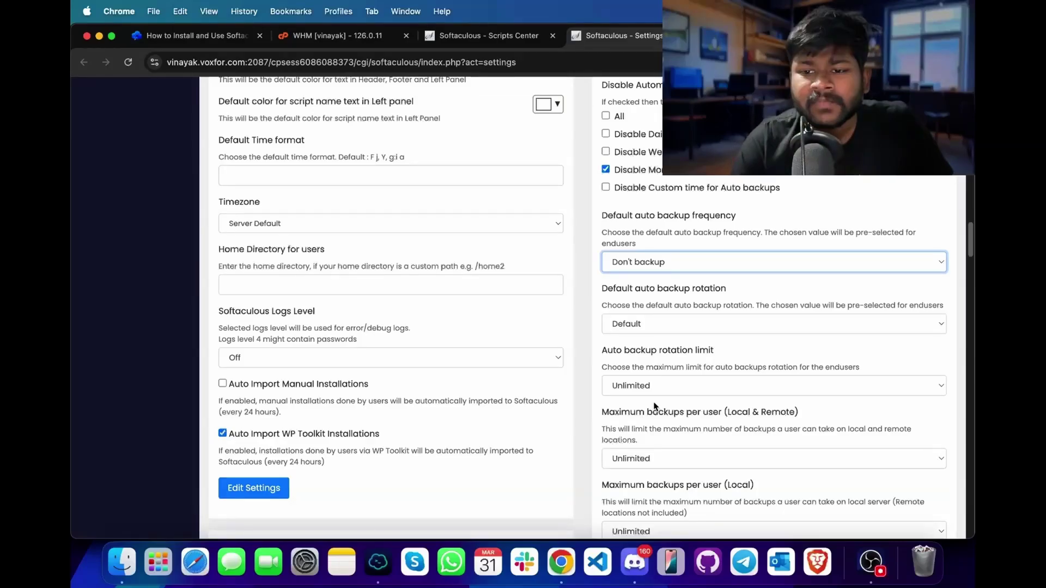
left_click(679, 386)
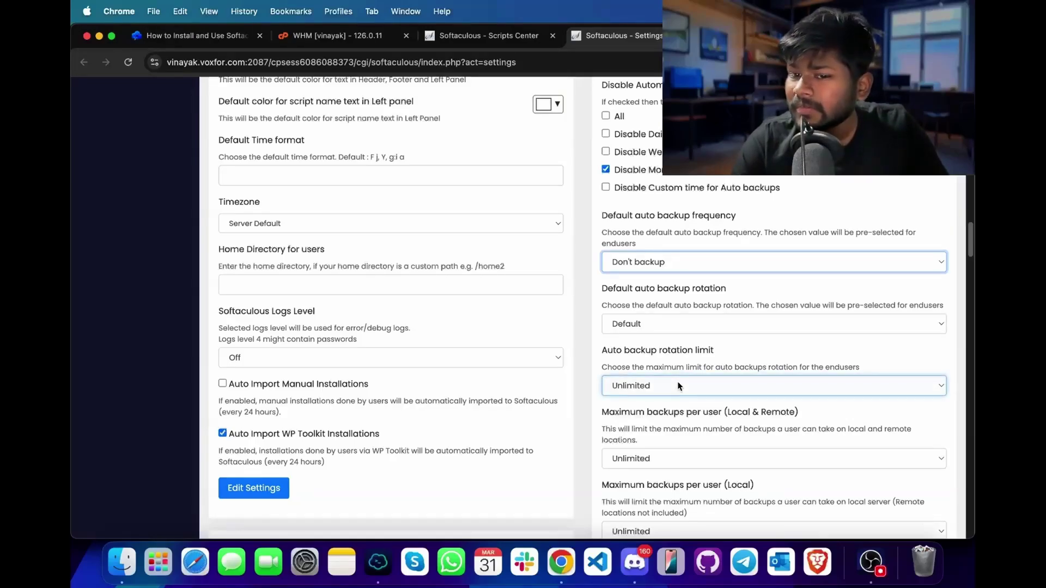
left_click(680, 385)
key("Escape")
scroll(681, 421, "down", 4)
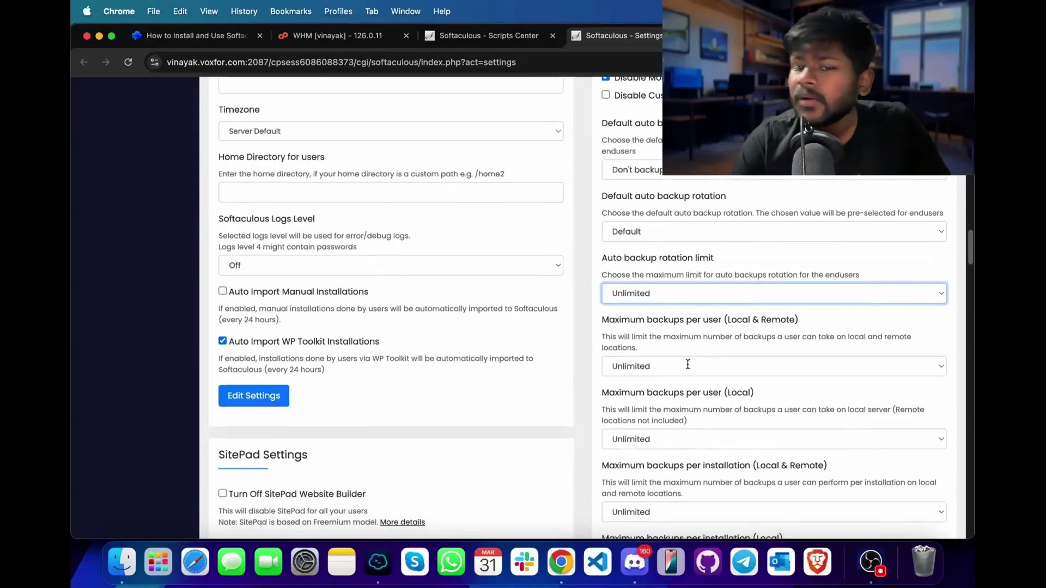
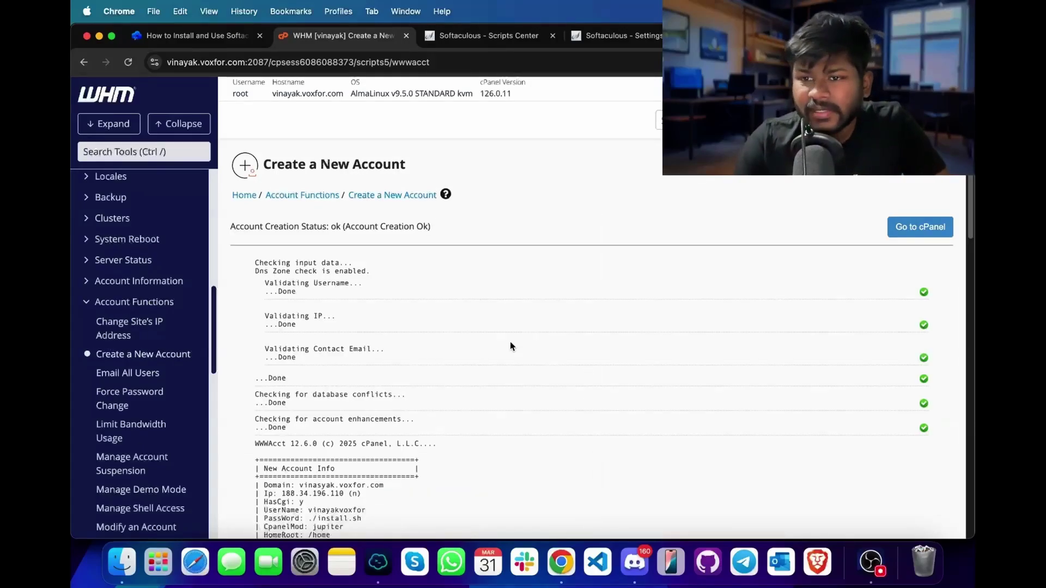
- Go to the new account's cPanel, skip the starting-point prompt and open Softaculous Apps Installer
left_click(936, 237)
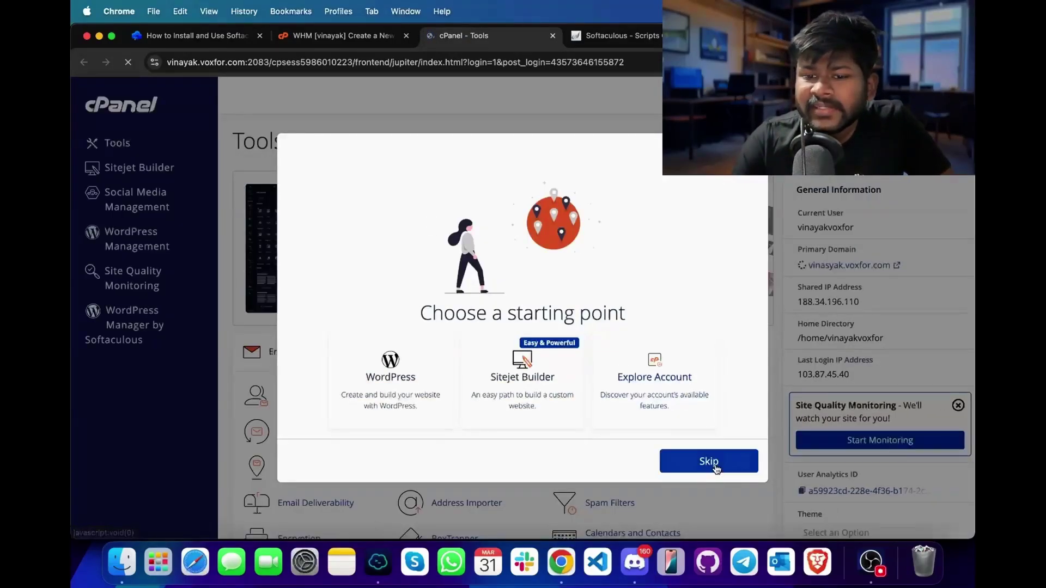
left_click(690, 463)
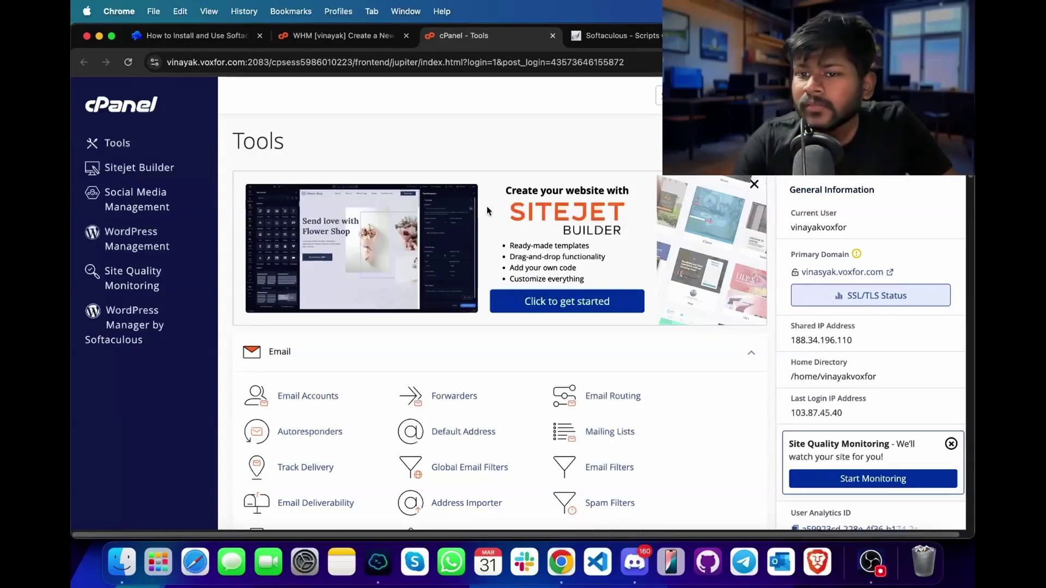
scroll(486, 207, "down", 15)
scroll(488, 211, "down", 5)
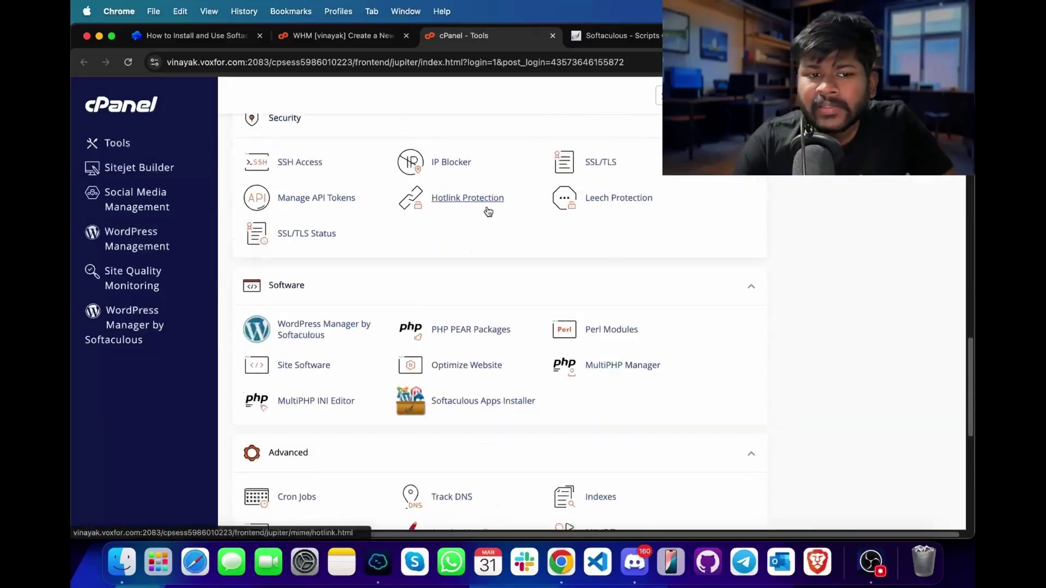
left_click(489, 396)
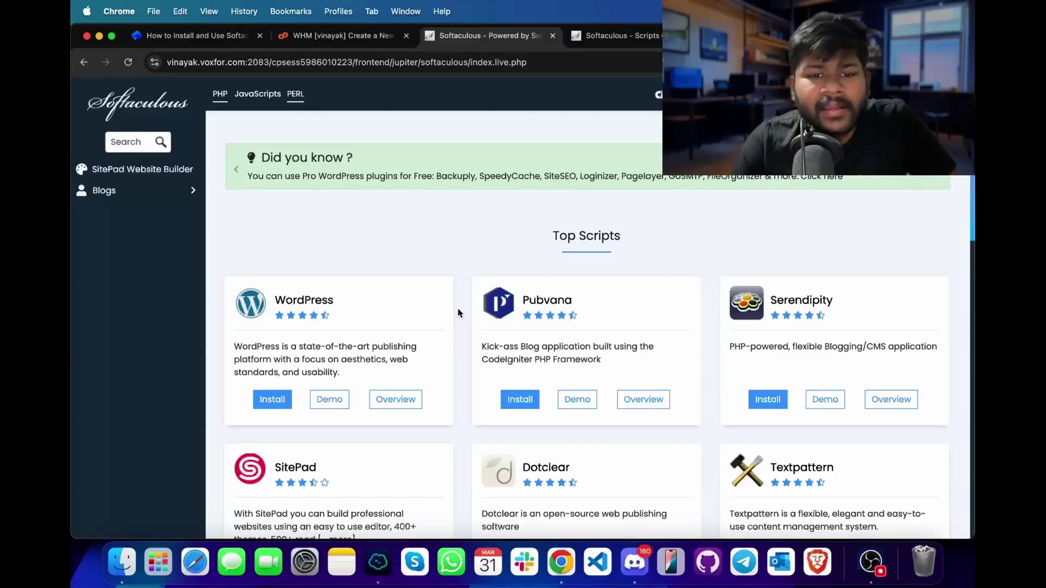
left_click(286, 402)
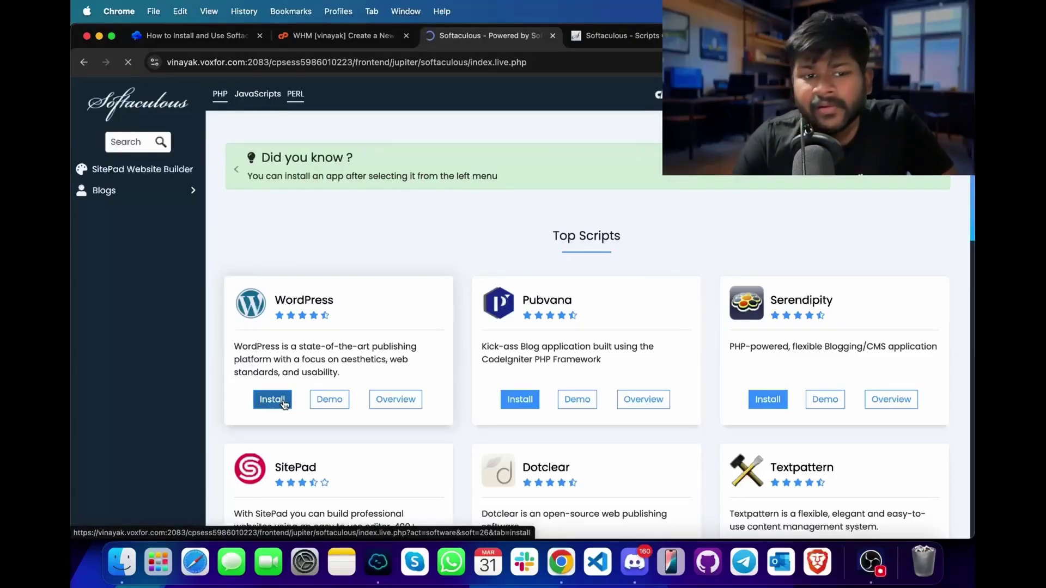
scroll(406, 376, "down", 1)
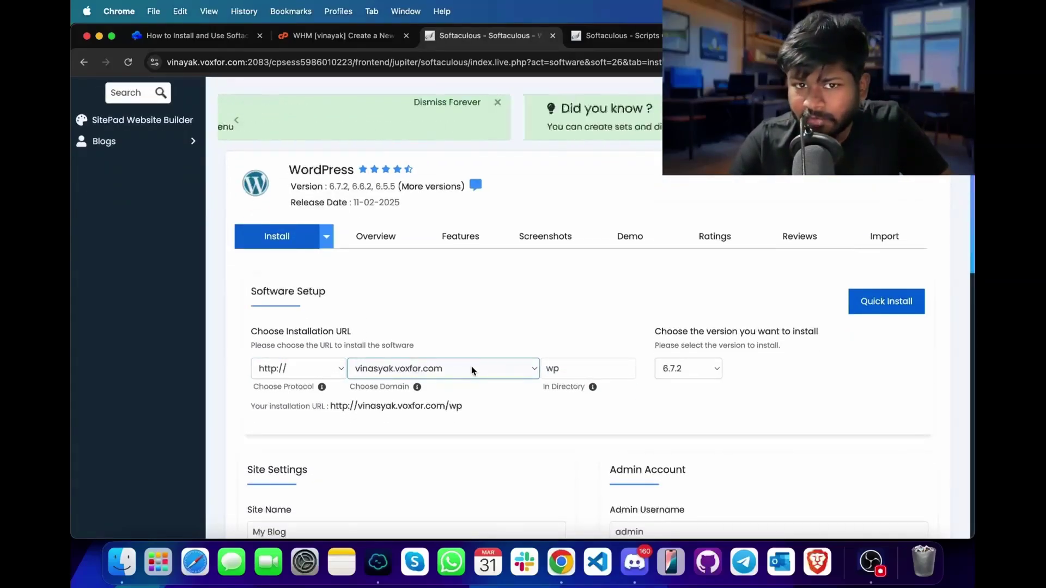
left_click(292, 365)
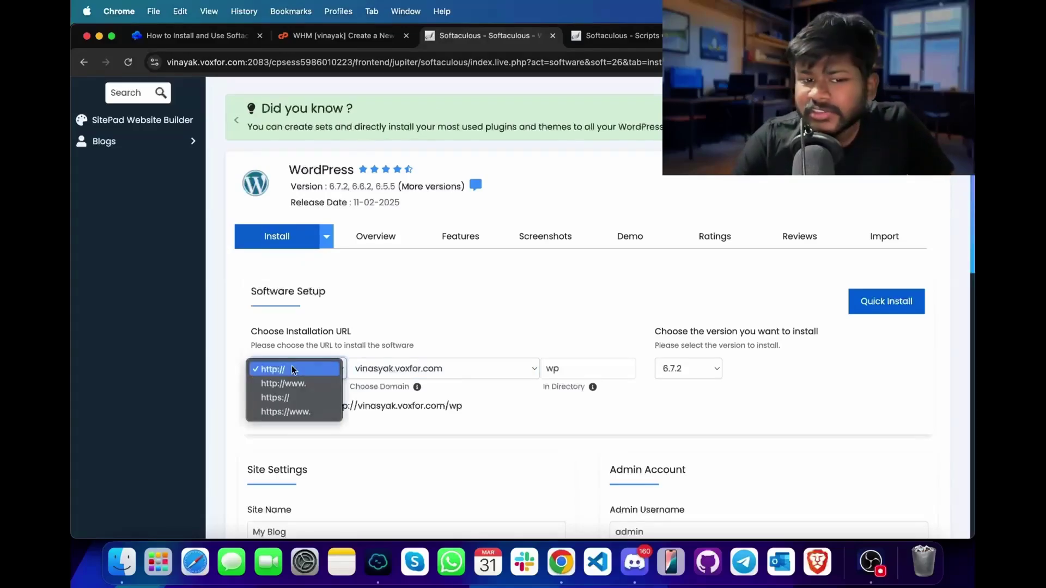
left_click(281, 396)
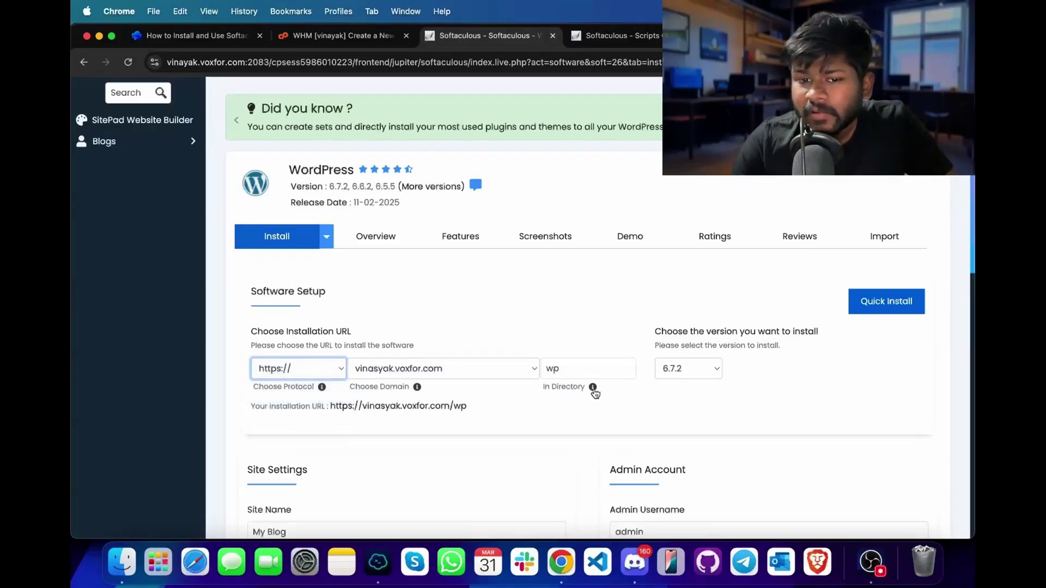
left_click(588, 363)
key("BackSpace")
key("BackSpace")
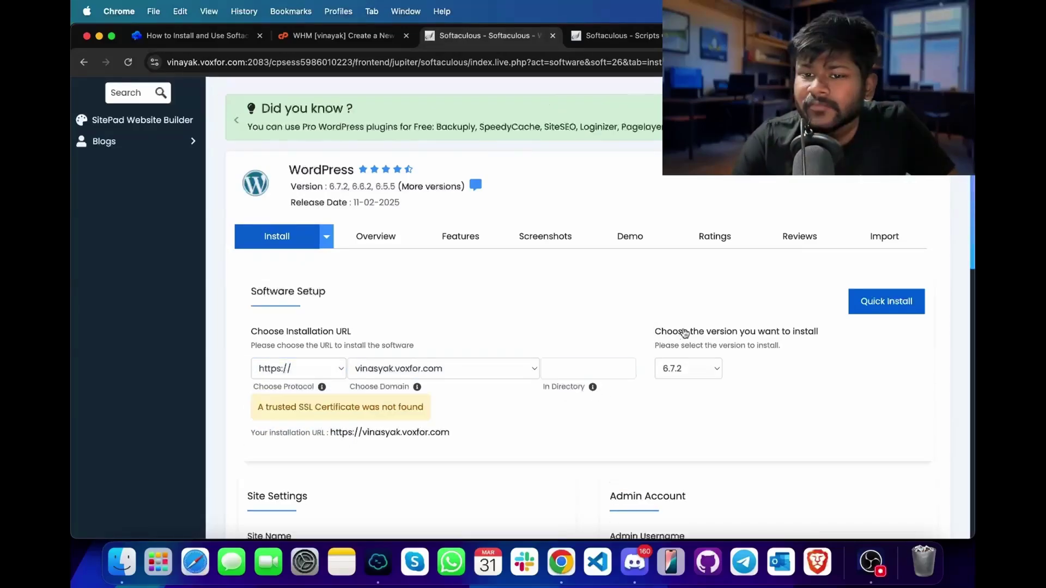
left_click(707, 370)
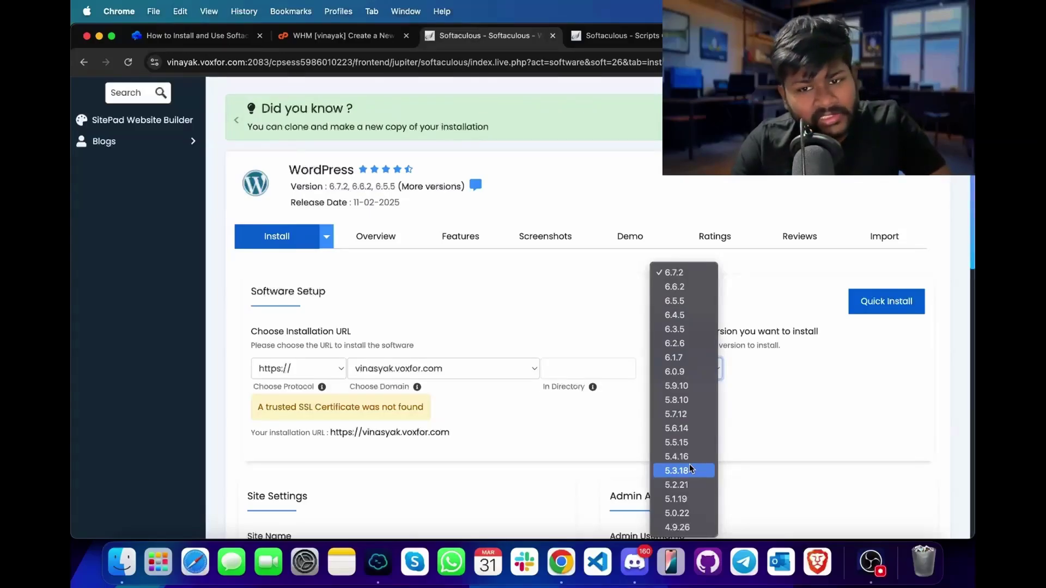
left_click(527, 337)
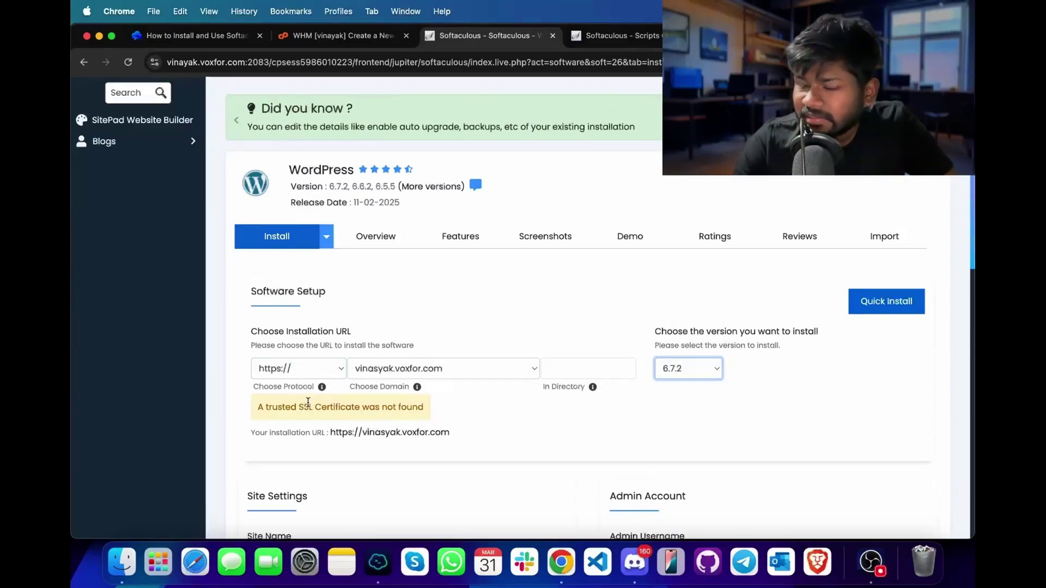
left_click(321, 369)
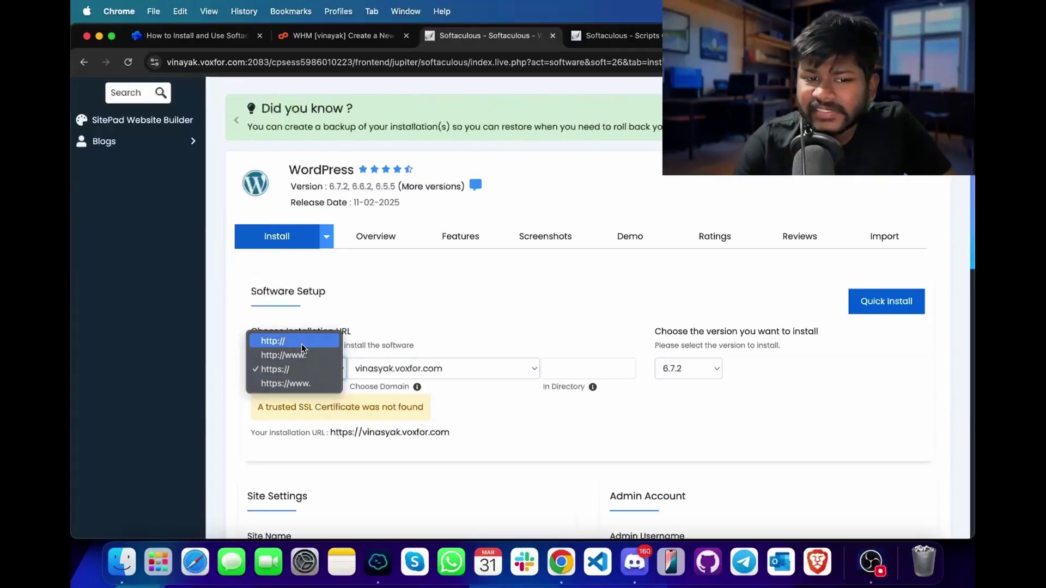
key("Escape")
- Review the site settings, admin account details, plugin selection and advanced options on the WordPress installation form
scroll(361, 242, "down", 6)
left_click(289, 230)
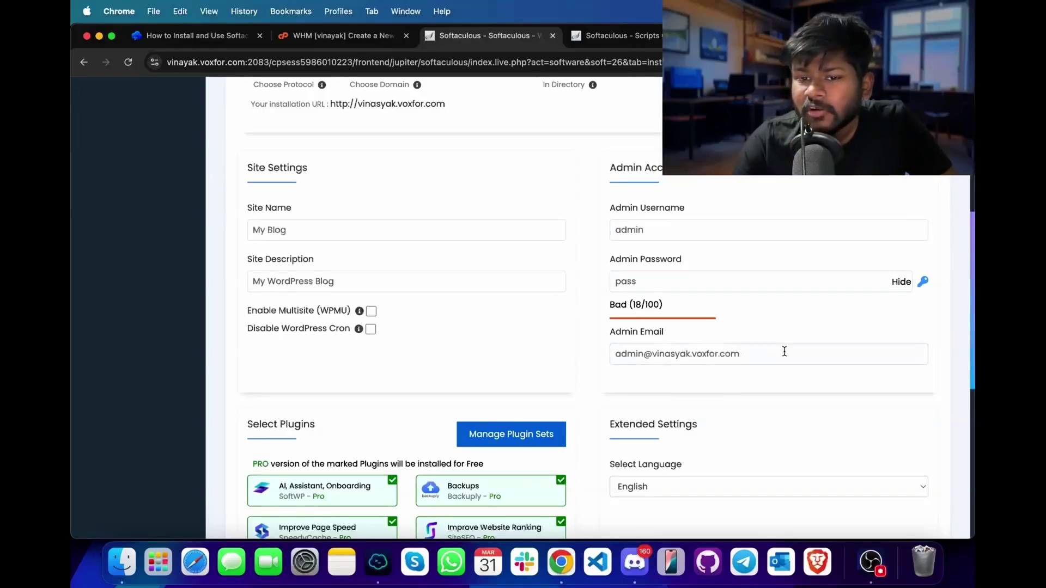
scroll(773, 343, "down", 7)
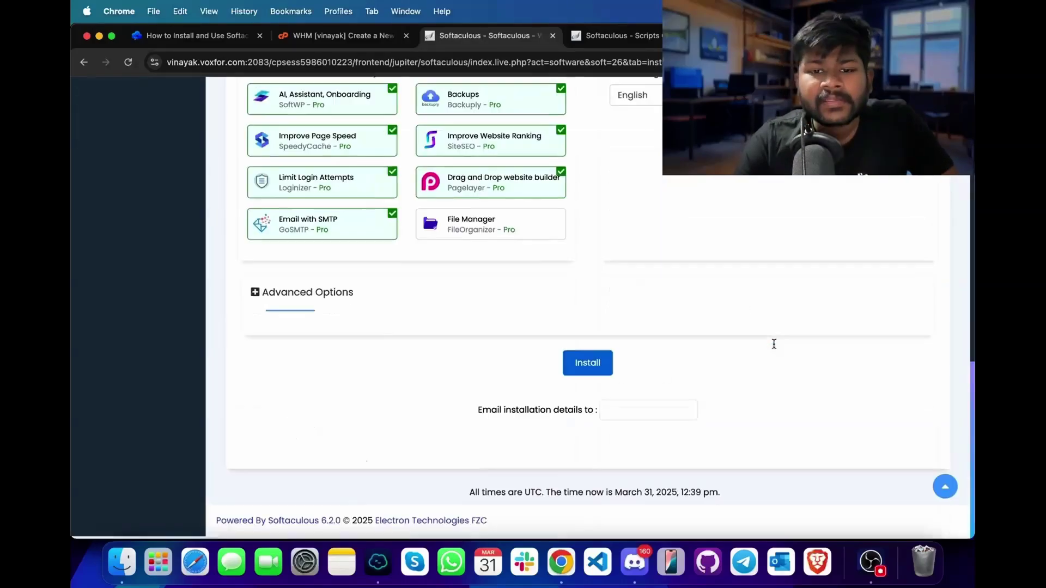
scroll(757, 245, "up", 9)
scroll(759, 236, "down", 4)
scroll(759, 241, "down", 5)
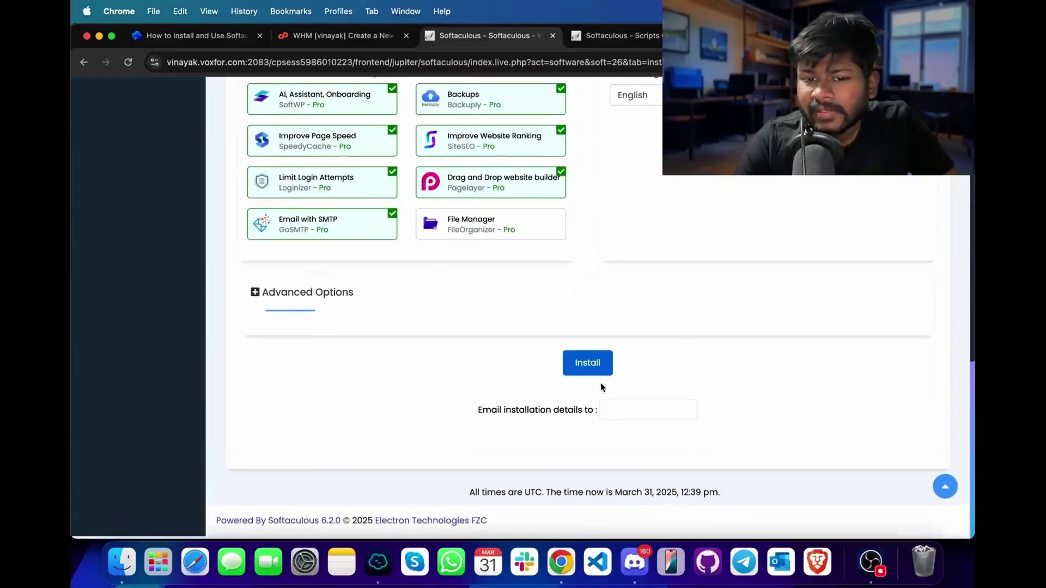
scroll(715, 376, "up", 10)
- Select the content of the admin password field and launch the WordPress installation
left_click(689, 427)
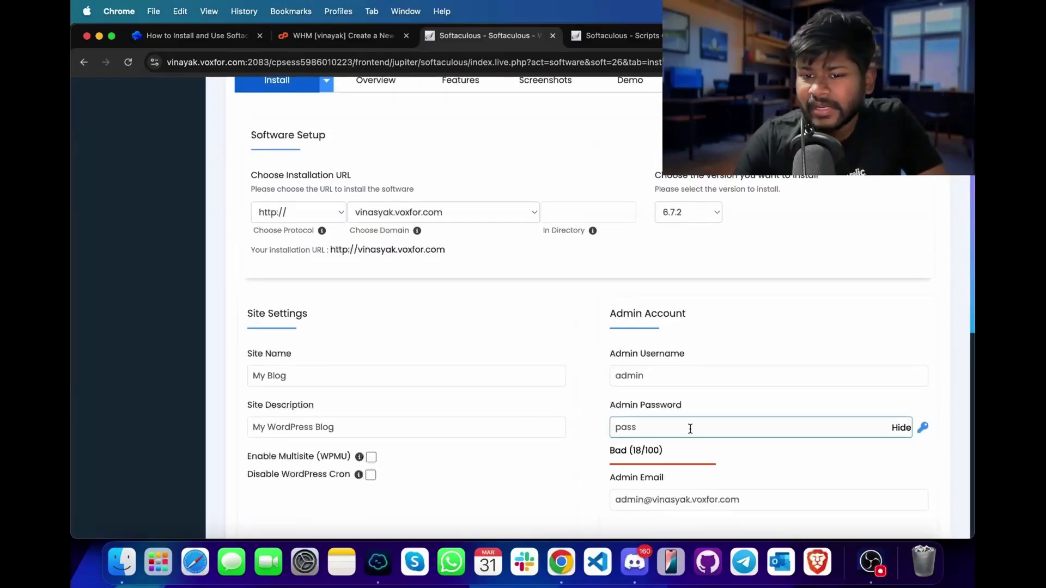
key("super+a")
scroll(600, 465, "down", 10)
left_click(587, 350)
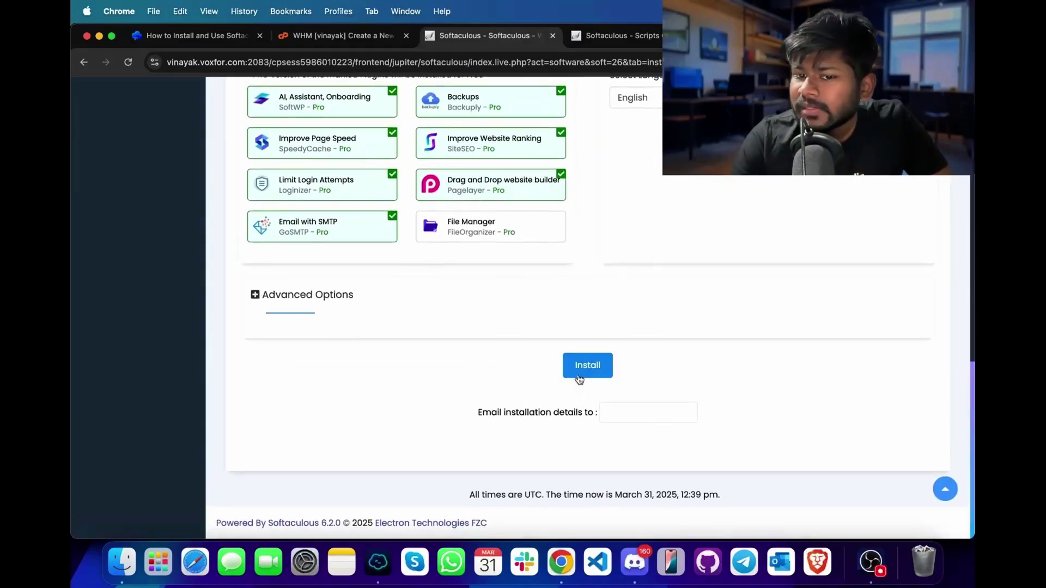
- Open the Softaculous backups page and review the backup locations in the user settings
left_click_drag(533, 377, 674, 381)
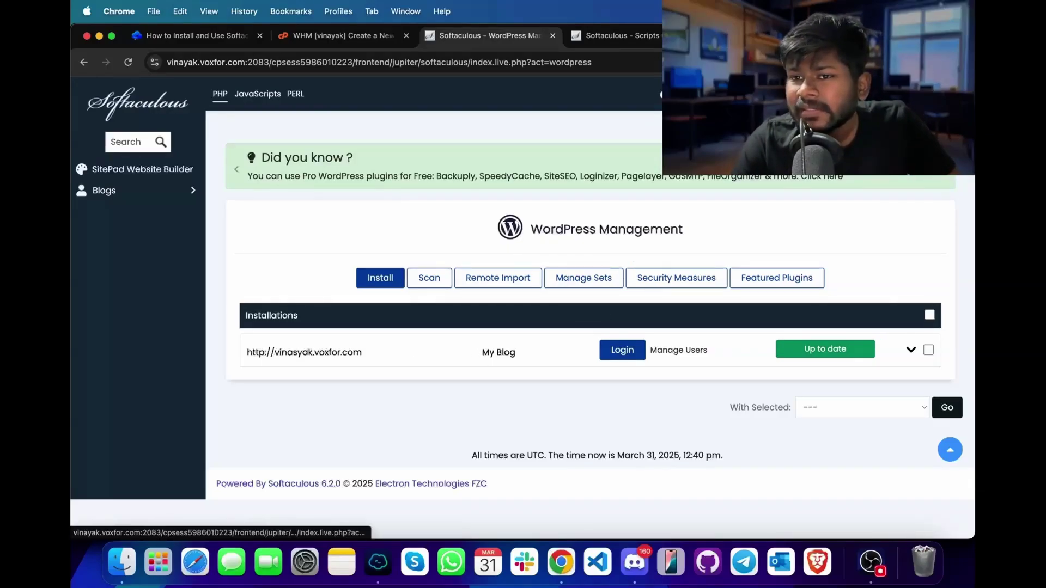
left_click(725, 94)
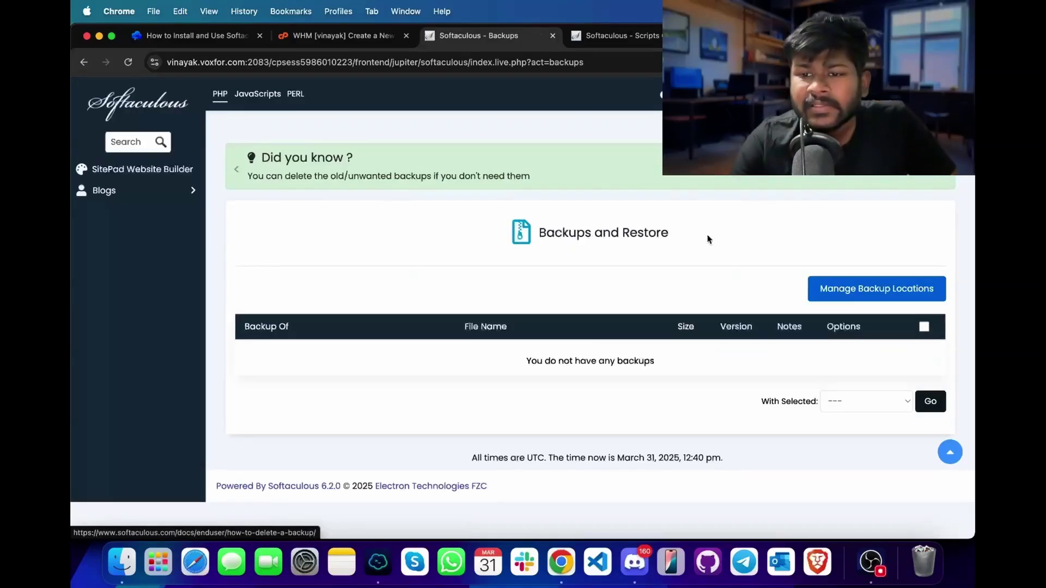
left_click(856, 296)
scroll(451, 342, "down", 4)
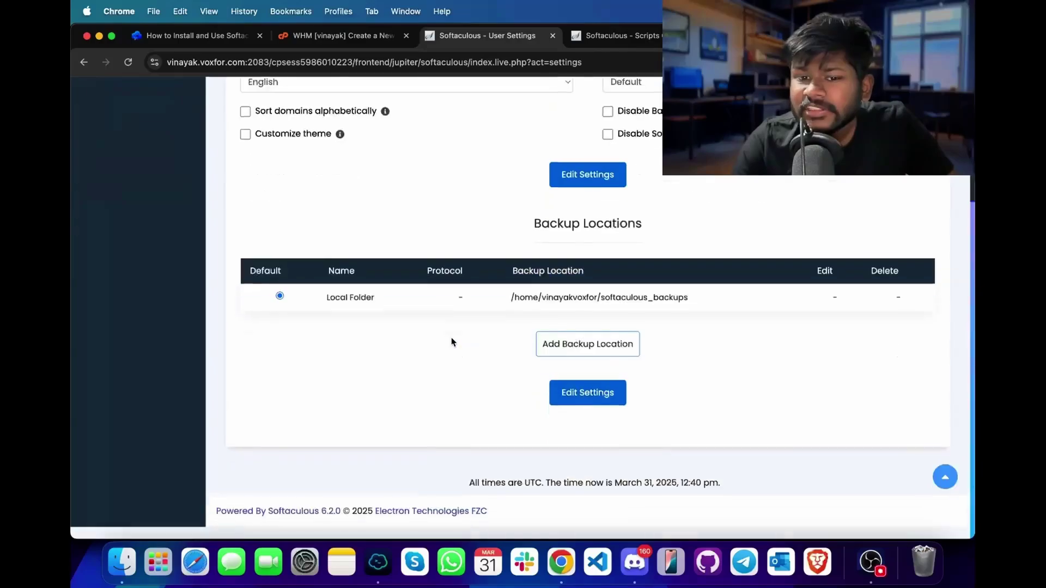
scroll(451, 343, "up", 1)
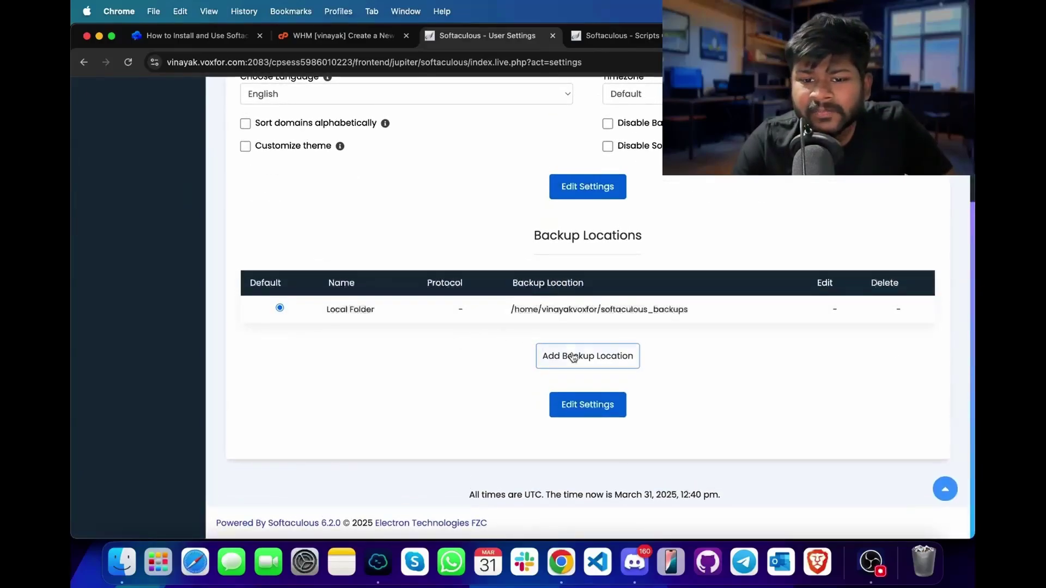
scroll(570, 159, "up", 3)
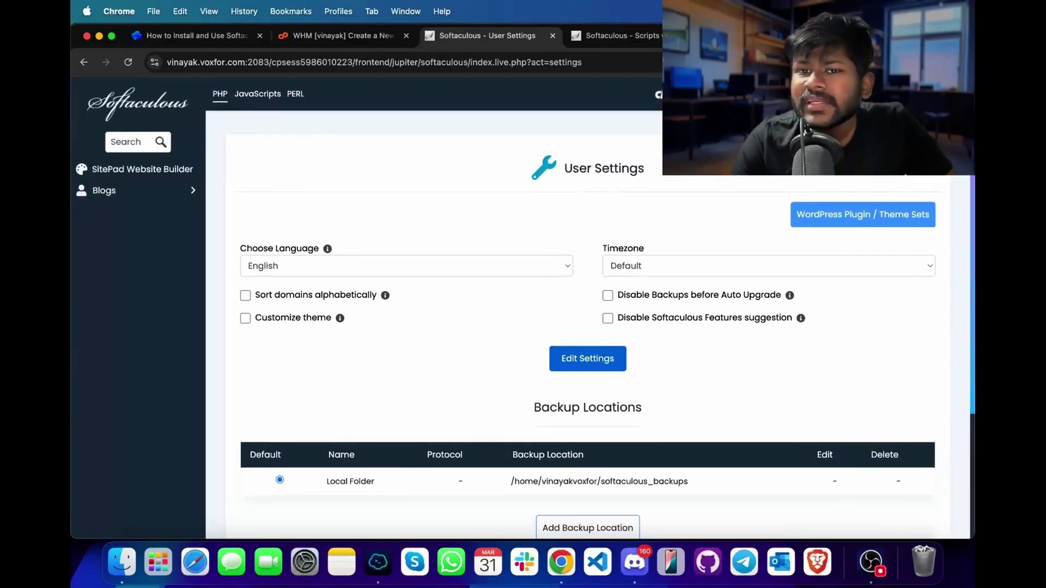
- Expand the vinasyak.voxfor.com installation in WordPress Management and create a backup of it
left_click(675, 94)
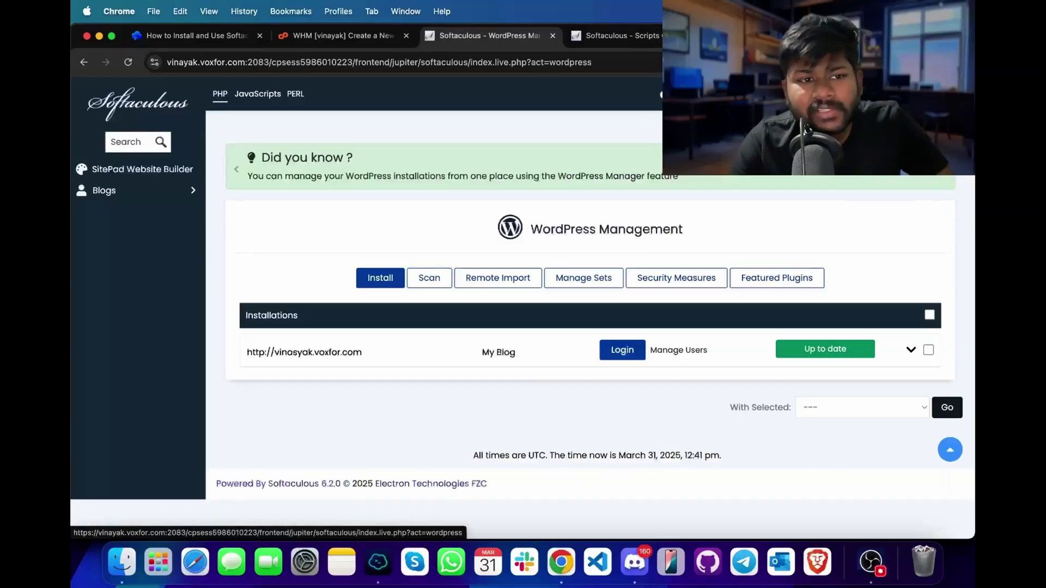
left_click(911, 350)
scroll(810, 388, "down", 3)
scroll(810, 388, "down", 2)
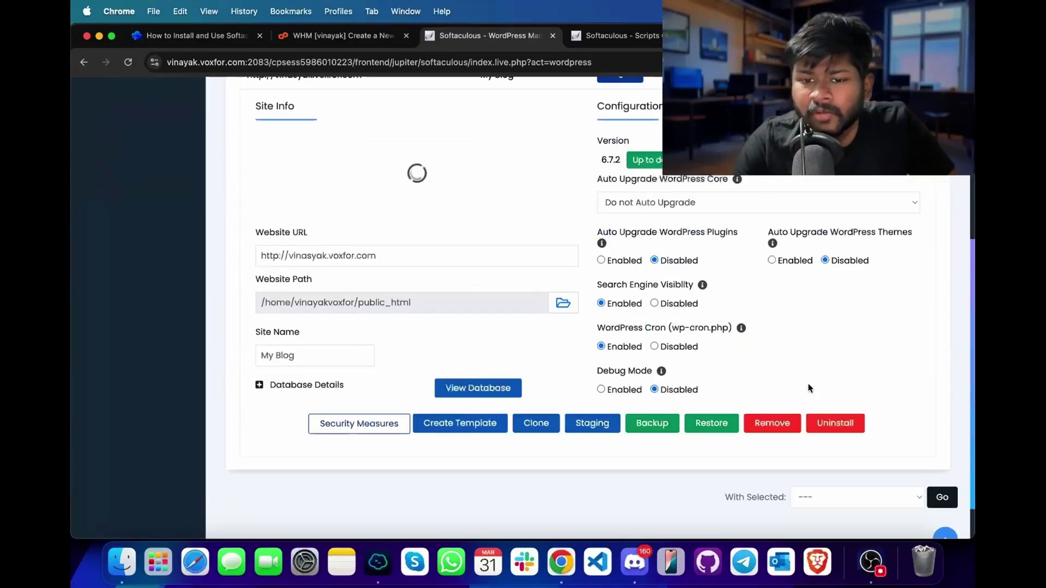
scroll(671, 427, "down", 4)
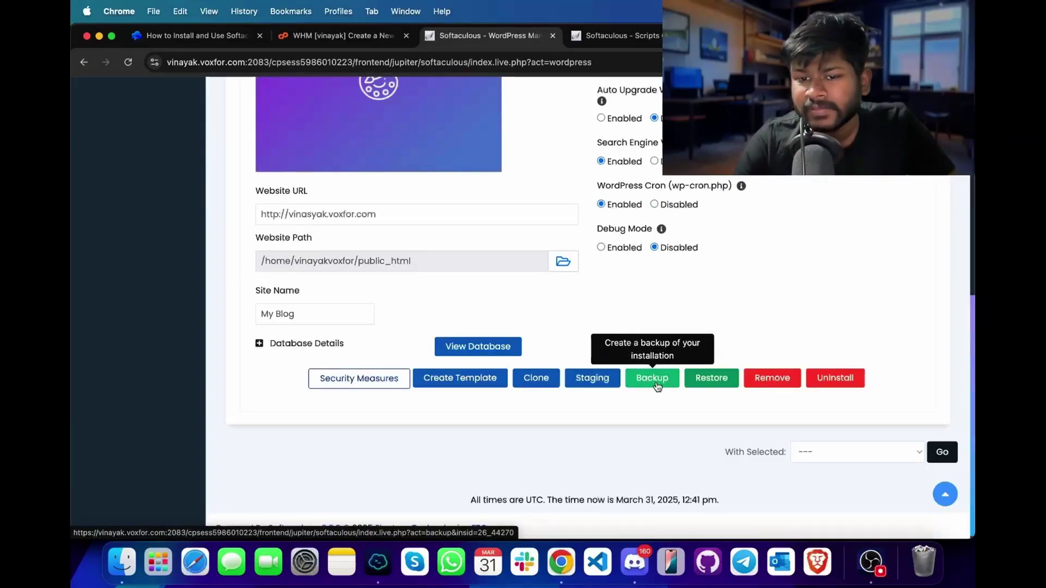
left_click(656, 382)
scroll(533, 232, "down", 5)
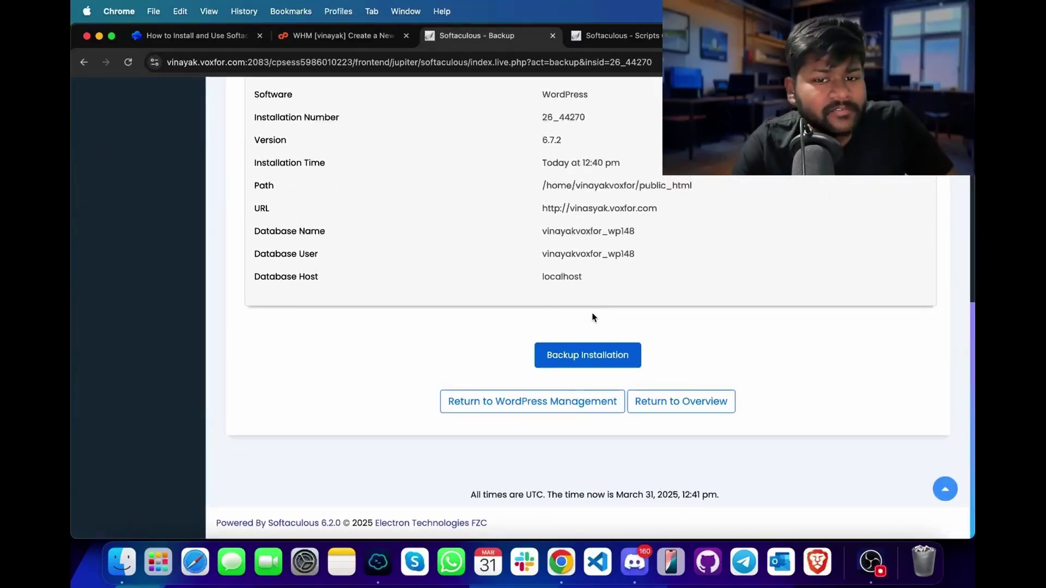
left_click(593, 363)
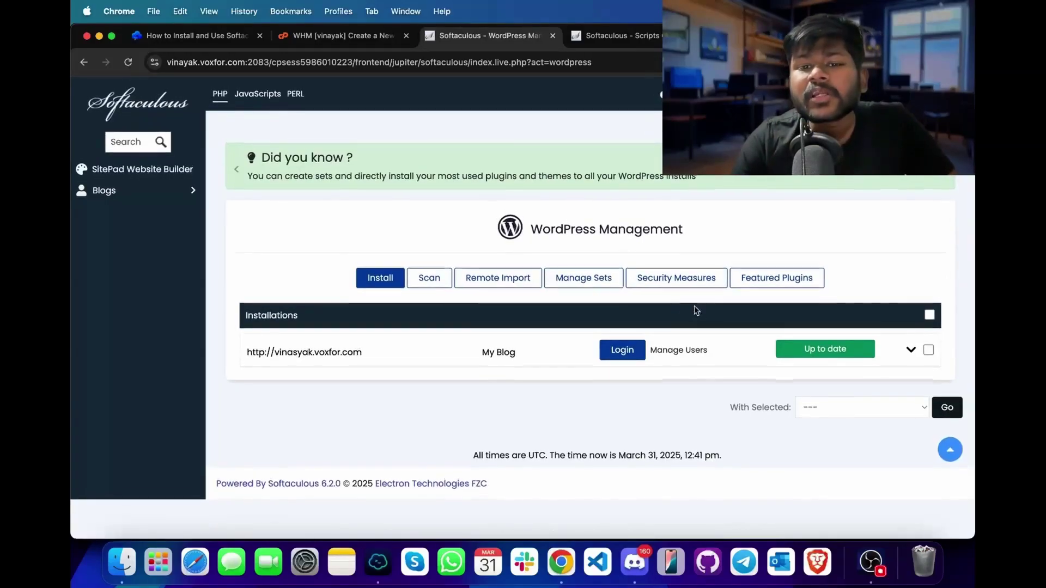
left_click(911, 349)
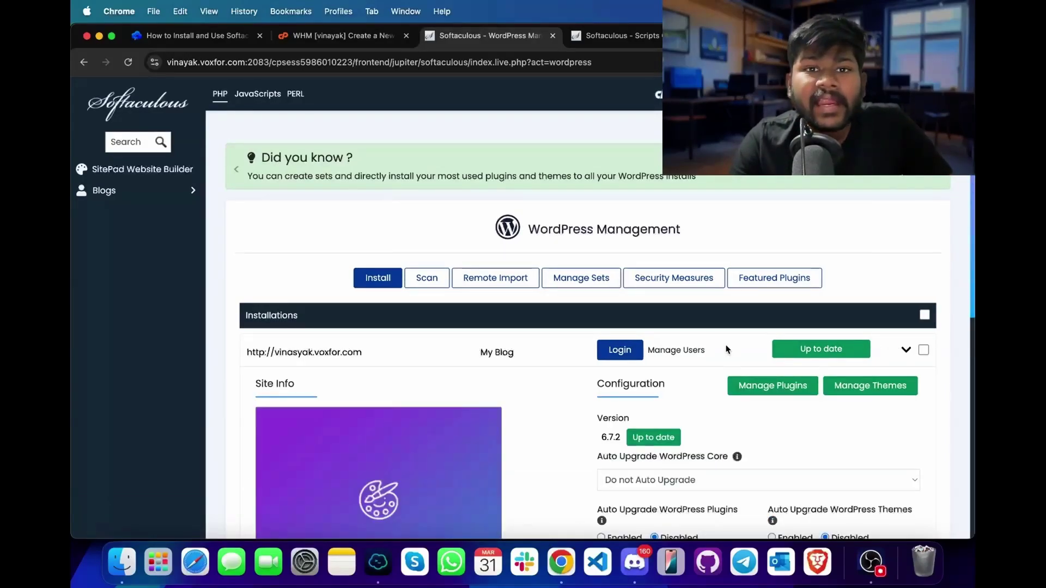
scroll(727, 349, "down", 3)
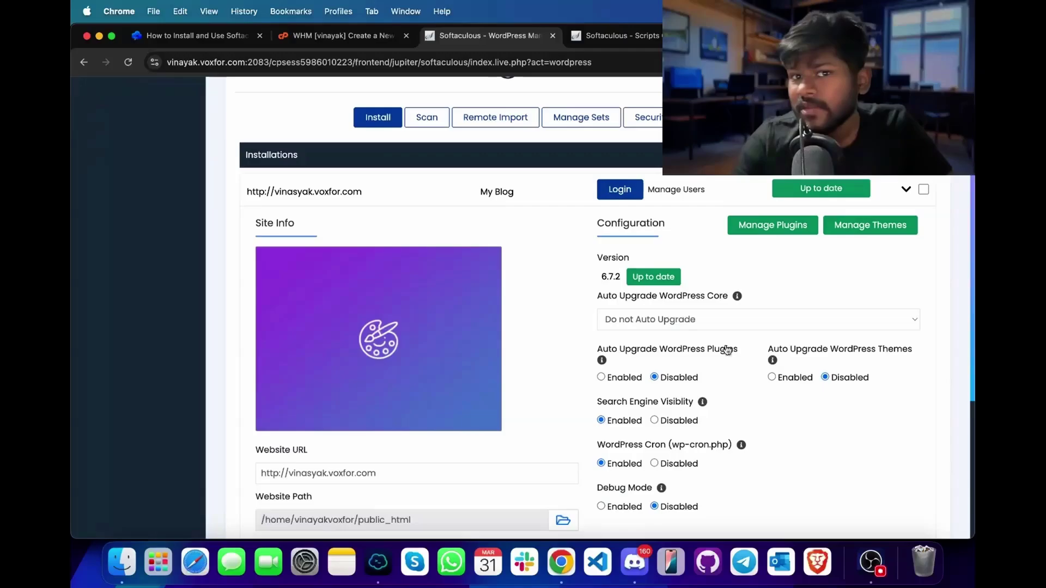
scroll(726, 349, "down", 5)
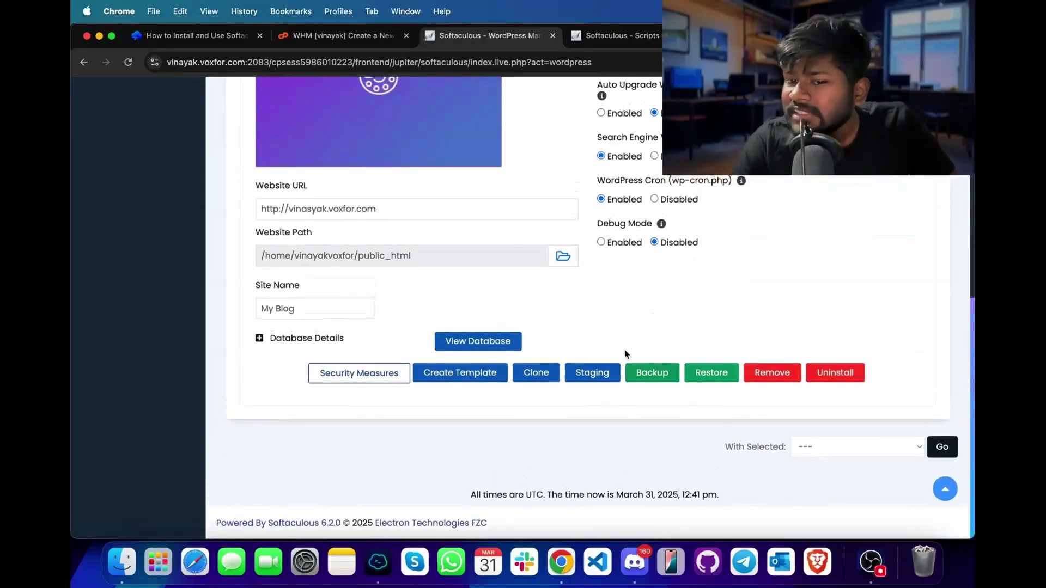
left_click(578, 382)
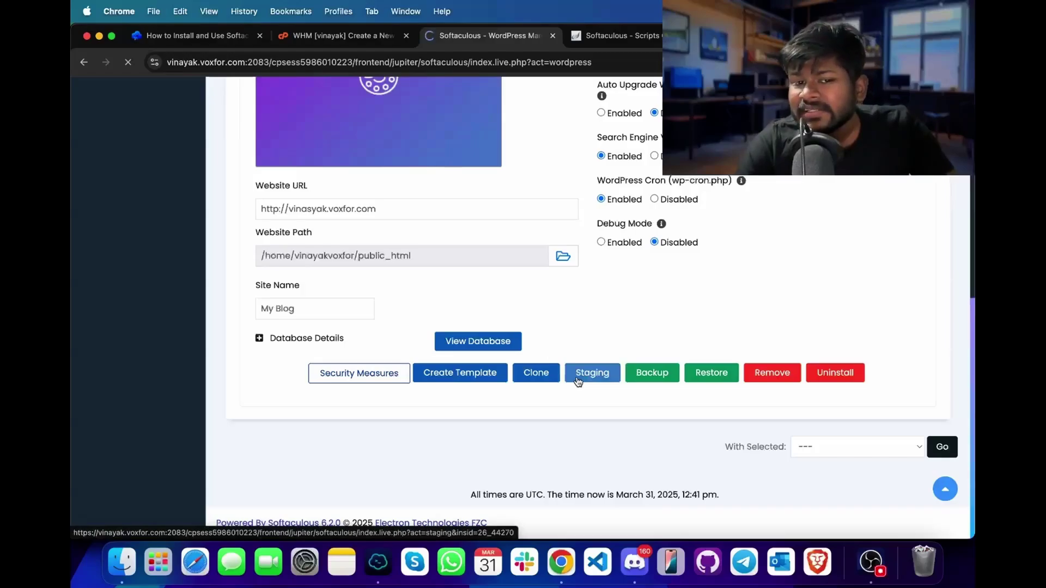
left_click(737, 313)
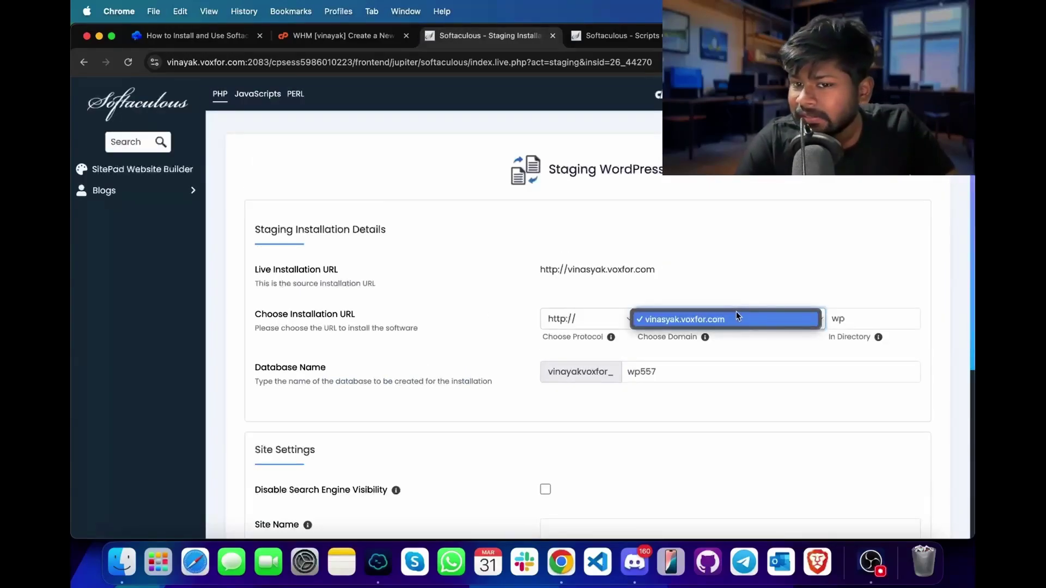
left_click(737, 312)
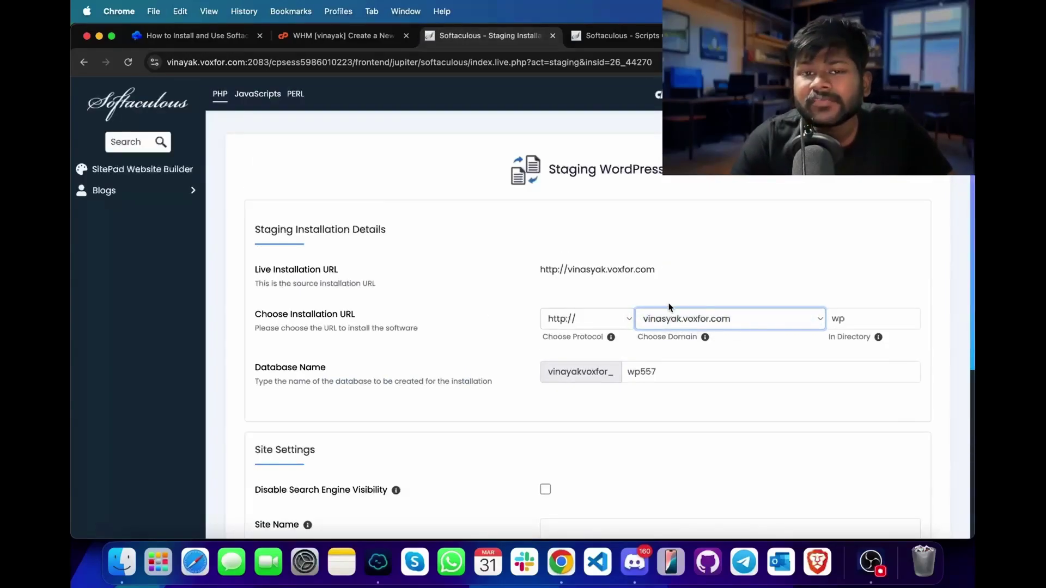
scroll(669, 307, "down", 3)
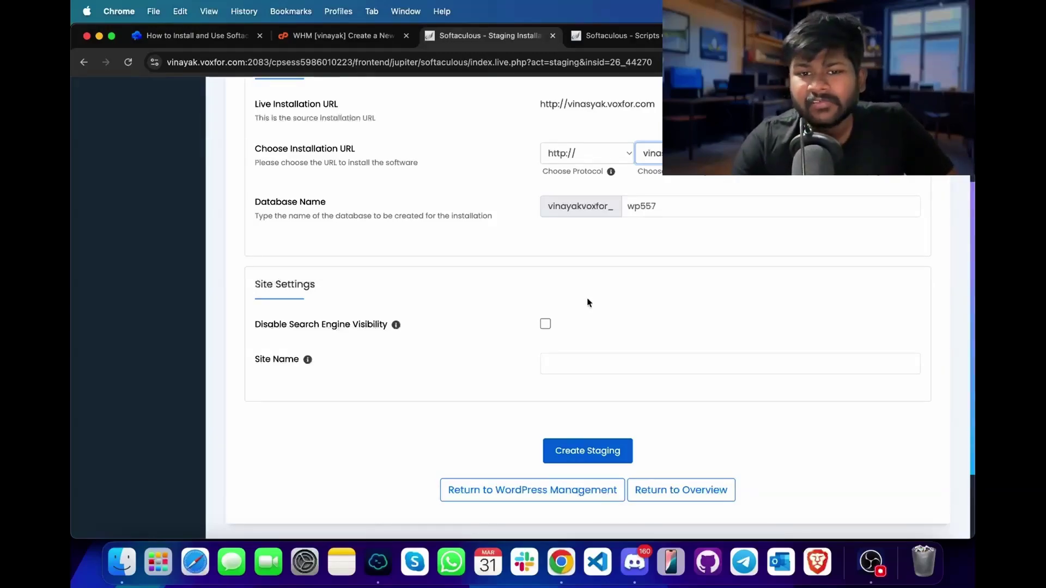
left_click(544, 325)
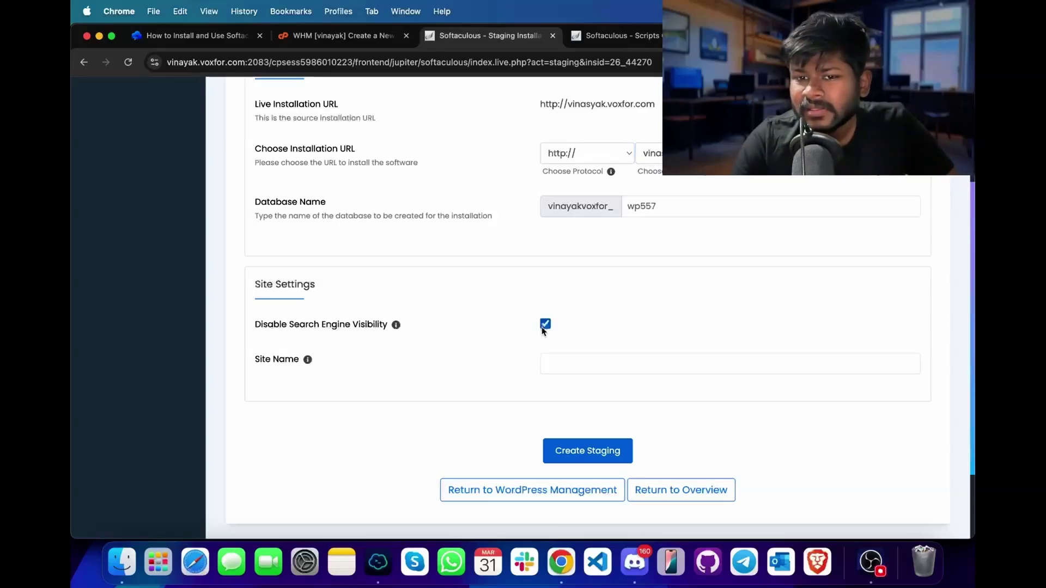
left_click(600, 452)
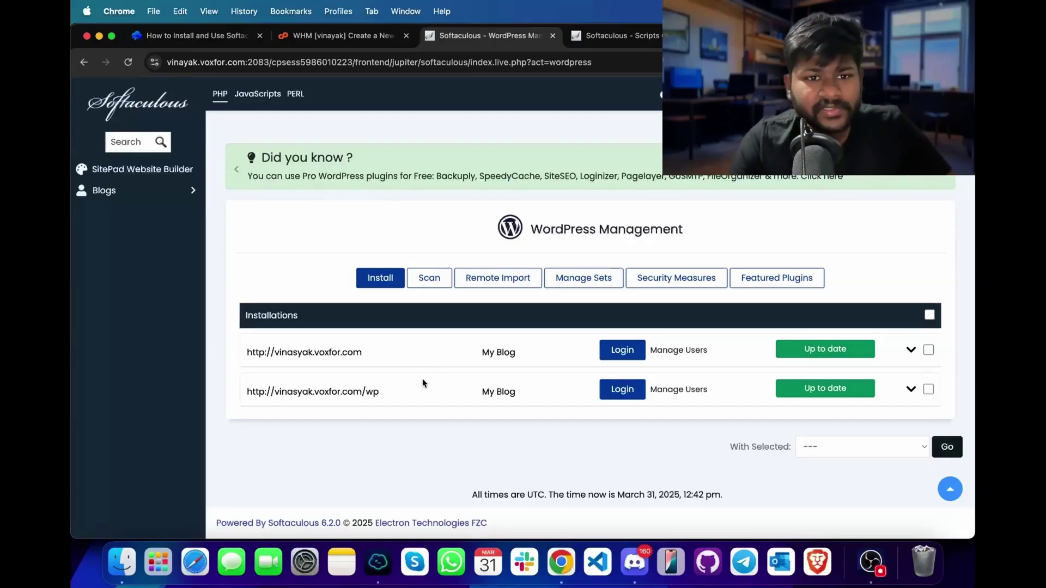
- Copy the Softaculous update command from the Voxfor guide and run ./install.sh --update in Termius
key("super+1")
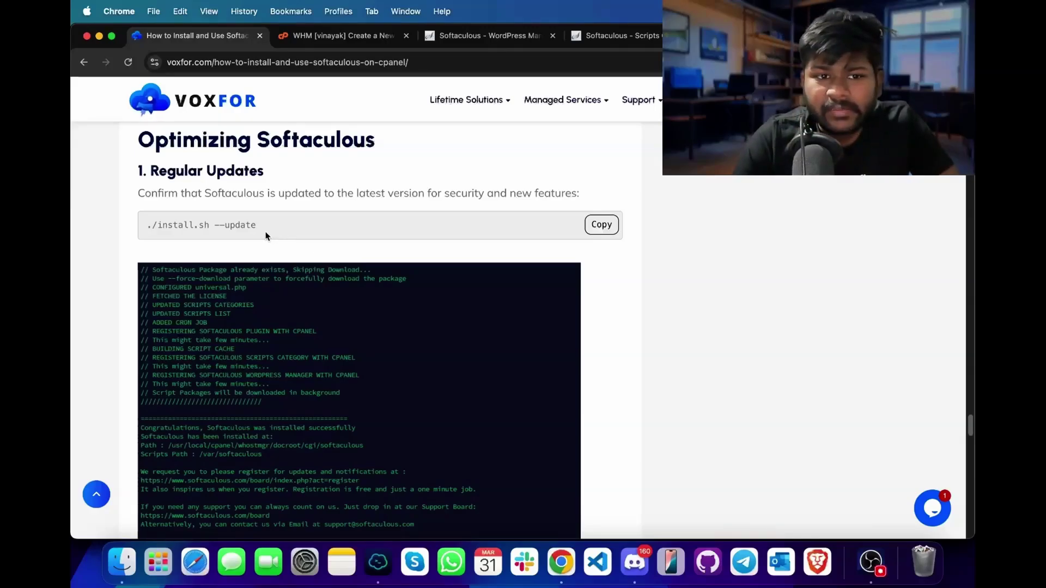
left_click(602, 225)
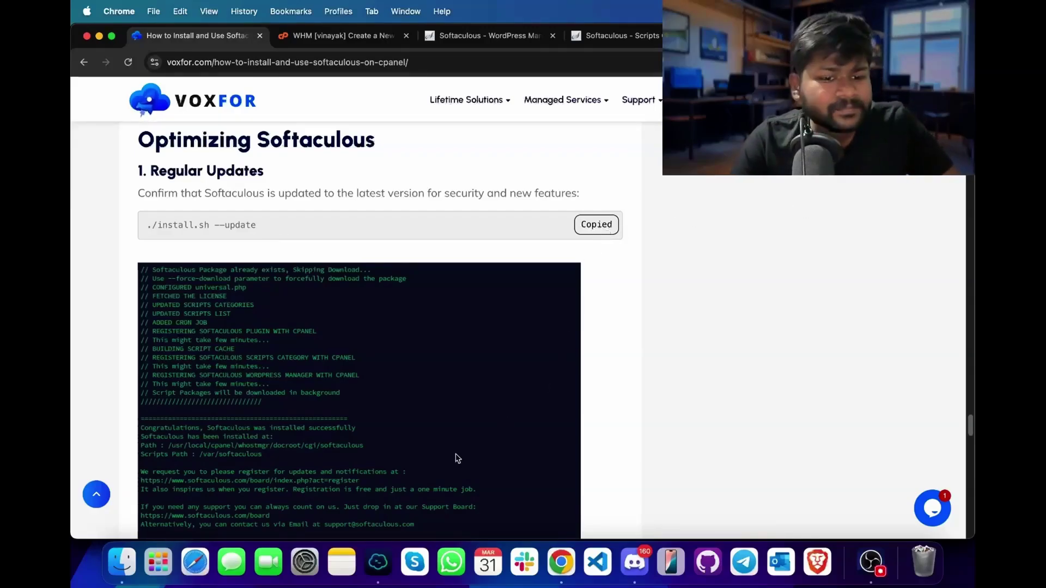
left_click(378, 559)
key("super+v")
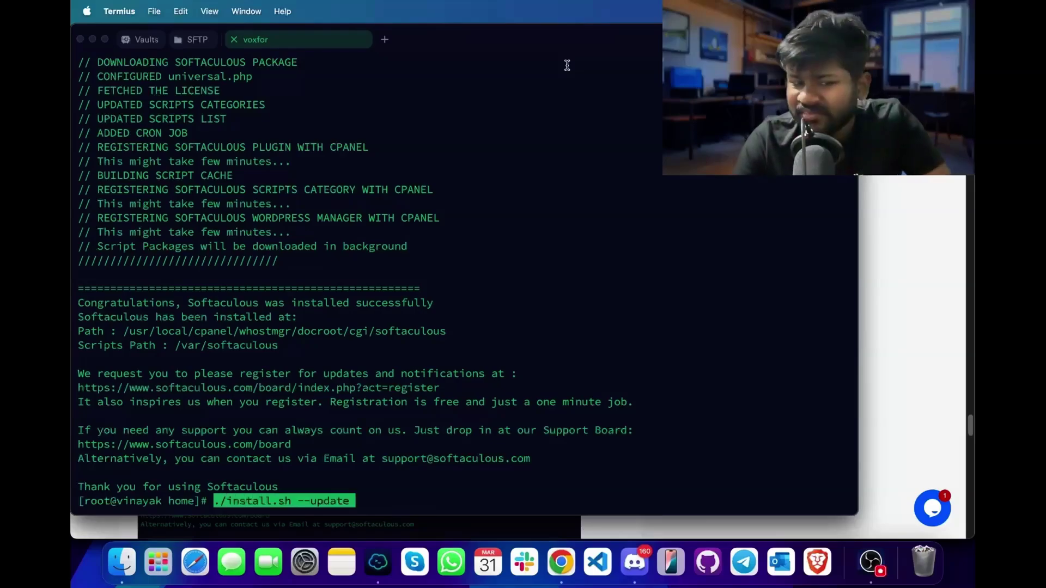
key("Return")
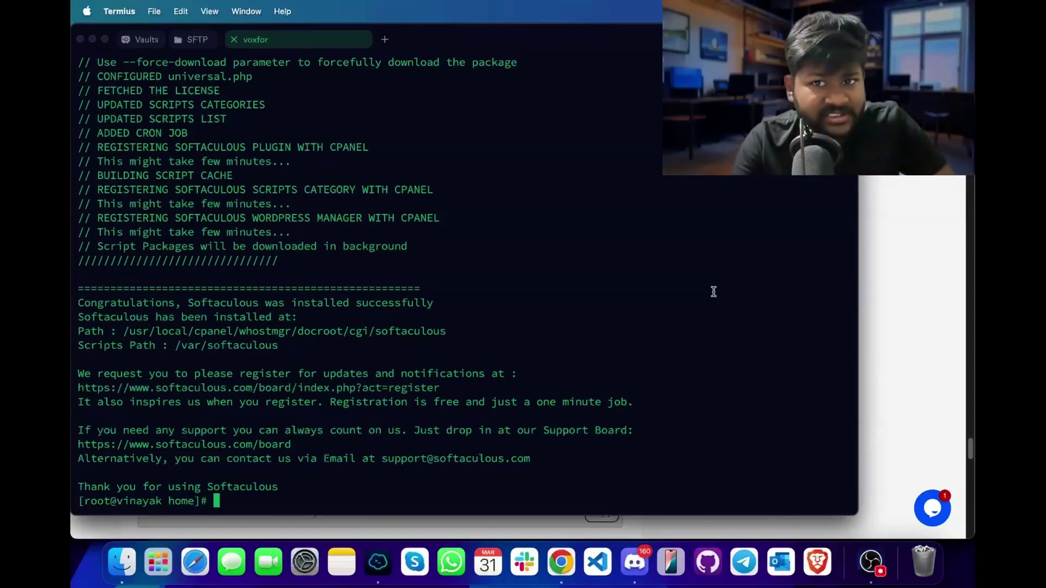
- Copy the installation log path from the guide's troubleshooting section and run cat /var/log/softaculous/install.log in Termius
left_click(864, 252)
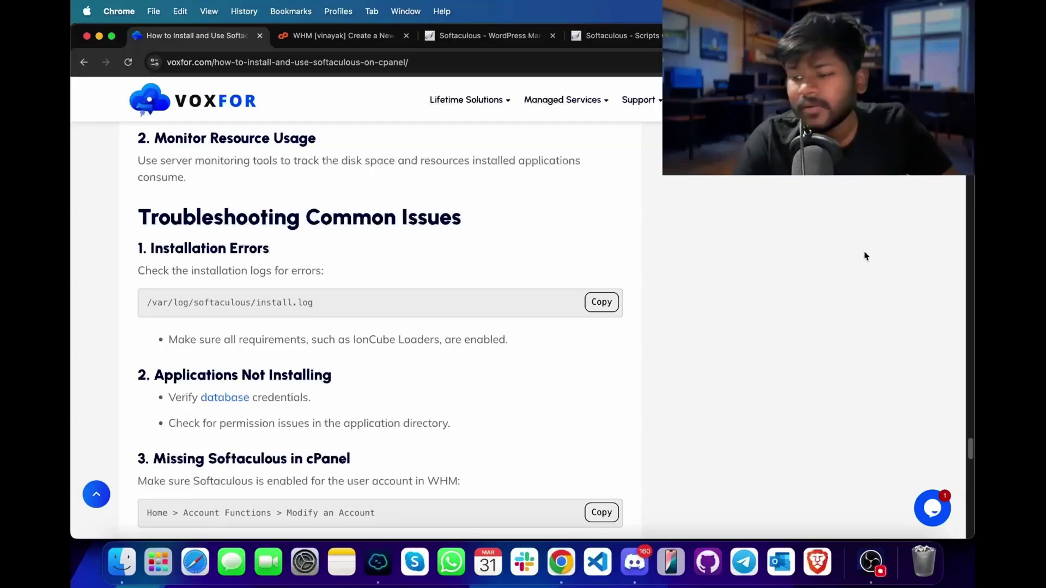
scroll(237, 240, "down", 3)
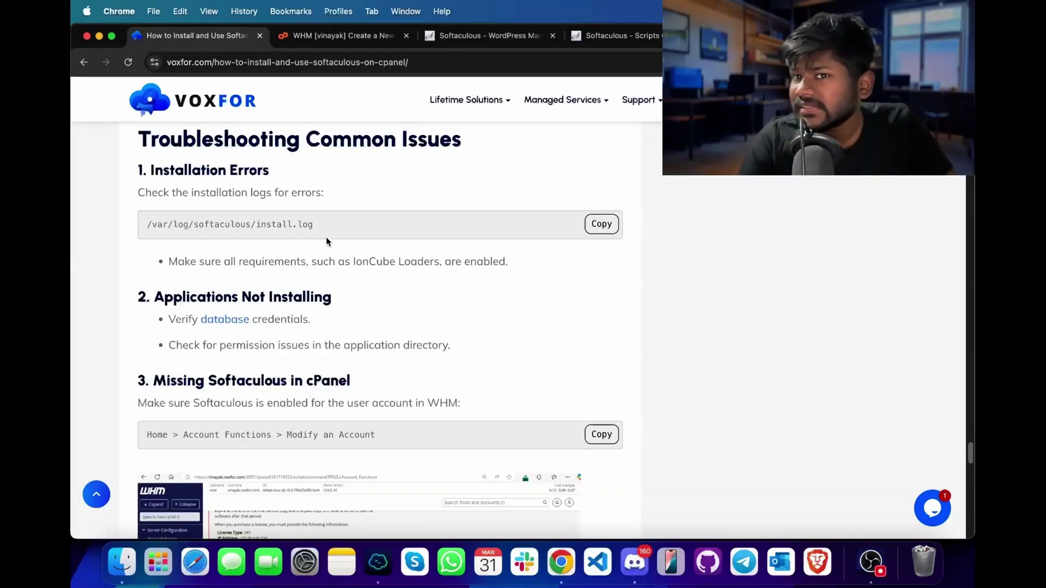
left_click(610, 231)
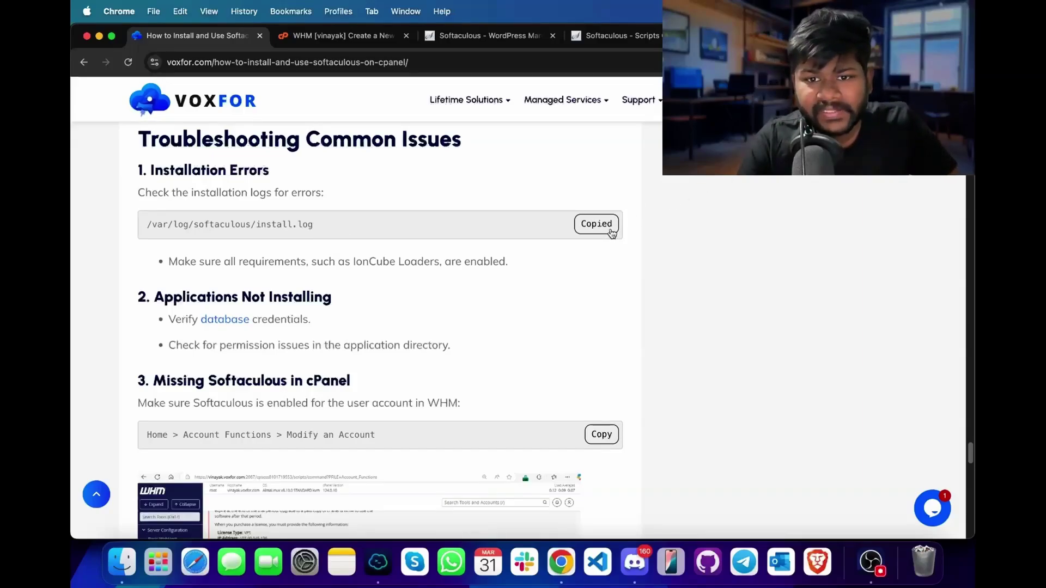
left_click(378, 562)
type("c")
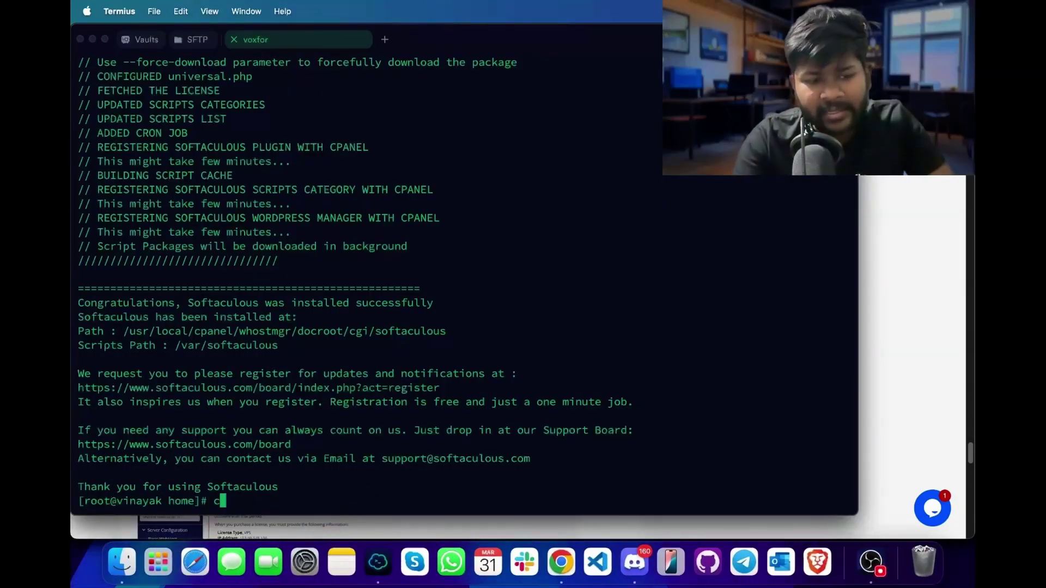
type("at")
key("super+v")
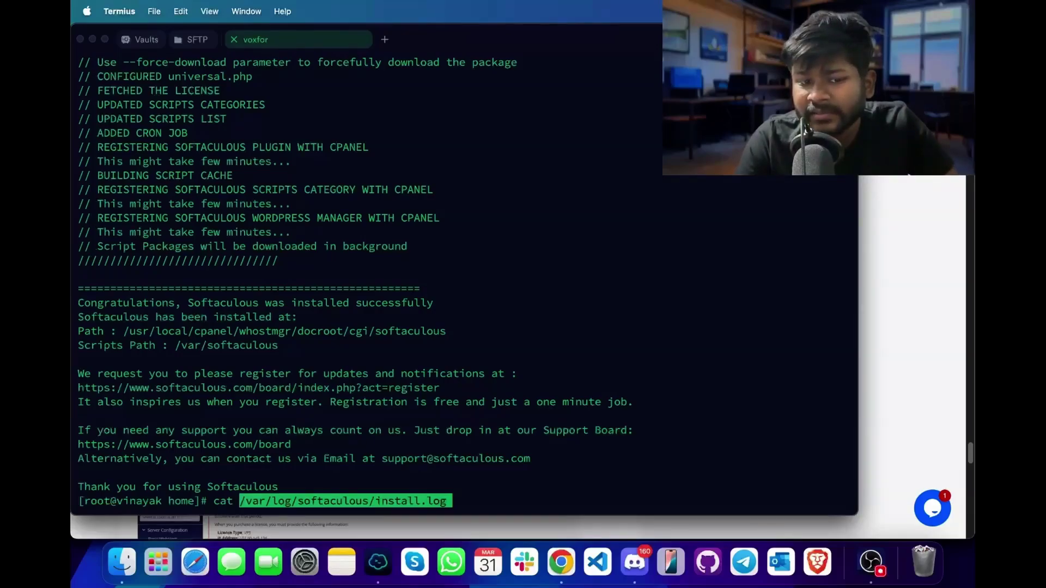
key("Return")
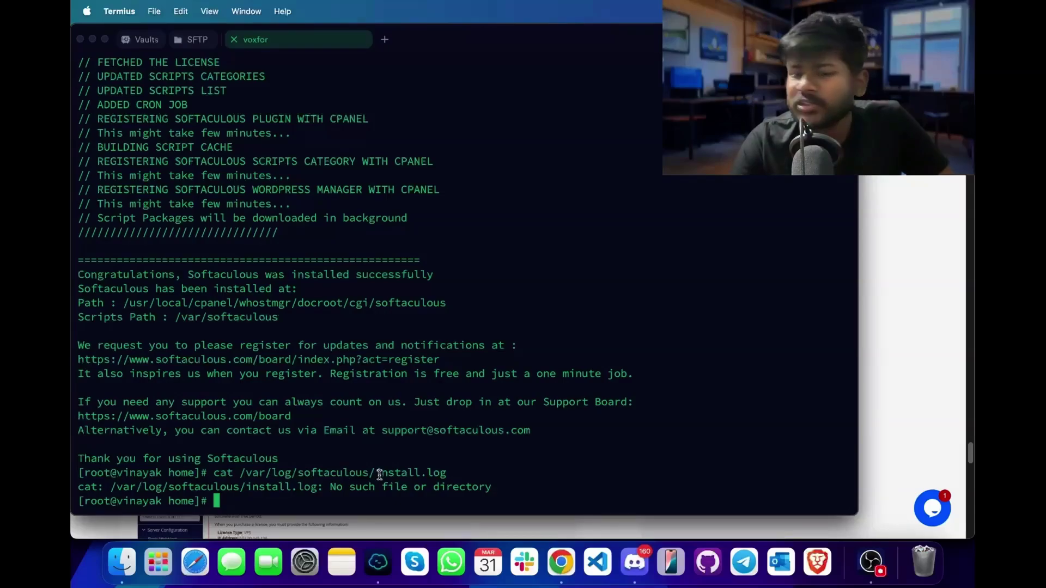
- Open Modify an Account in WHM in Chrome and examine the account's resource limits, privileges and DNS settings
key("super+Tab")
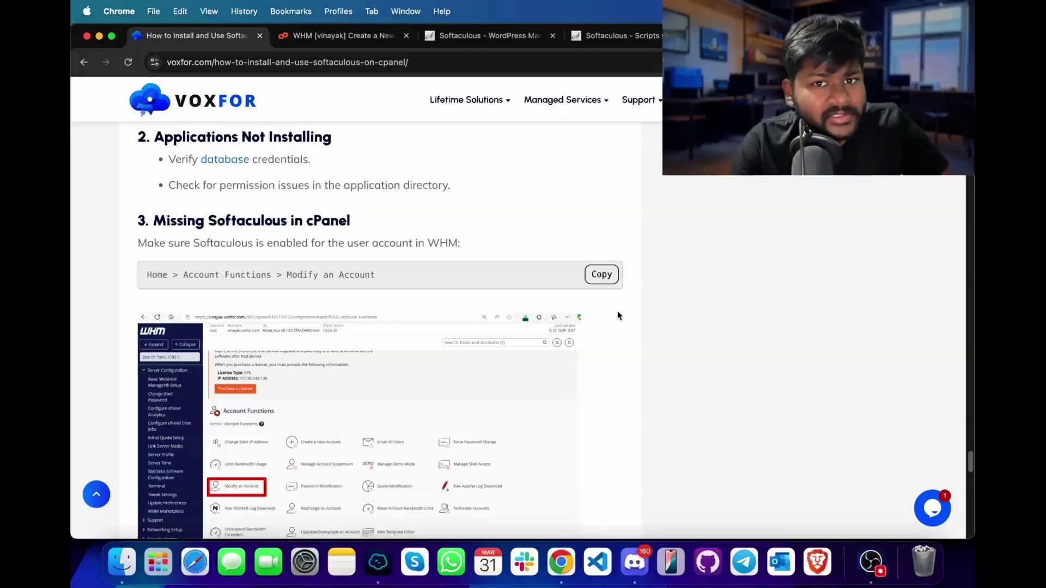
left_click(337, 38)
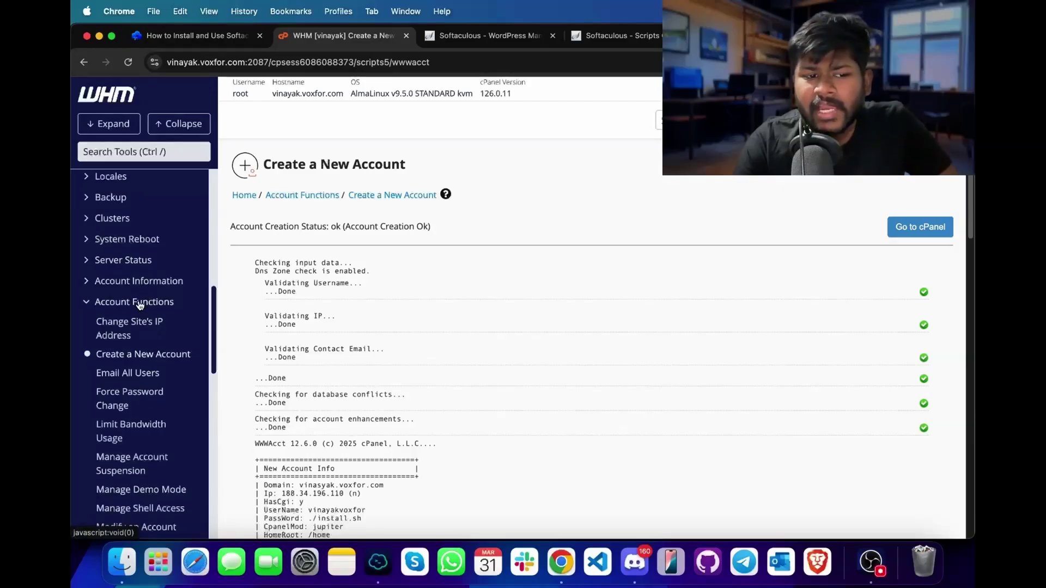
scroll(142, 361, "down", 5)
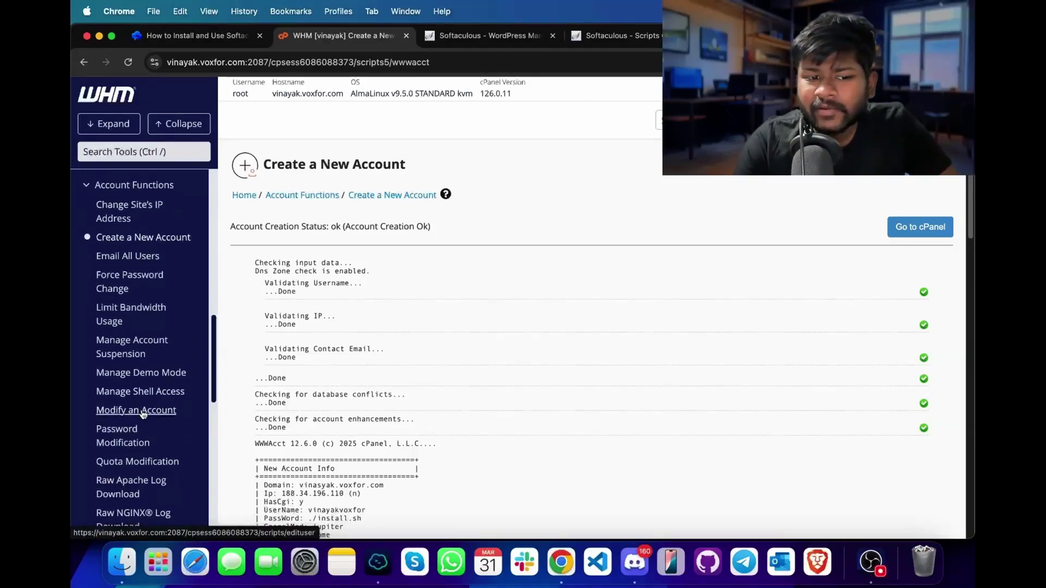
left_click(140, 414)
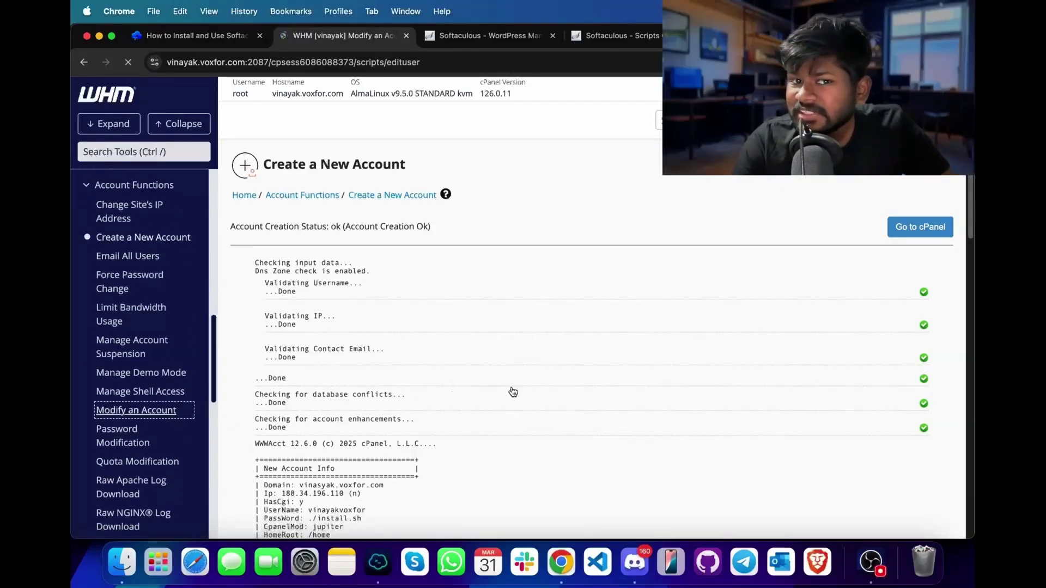
scroll(512, 391, "down", 10)
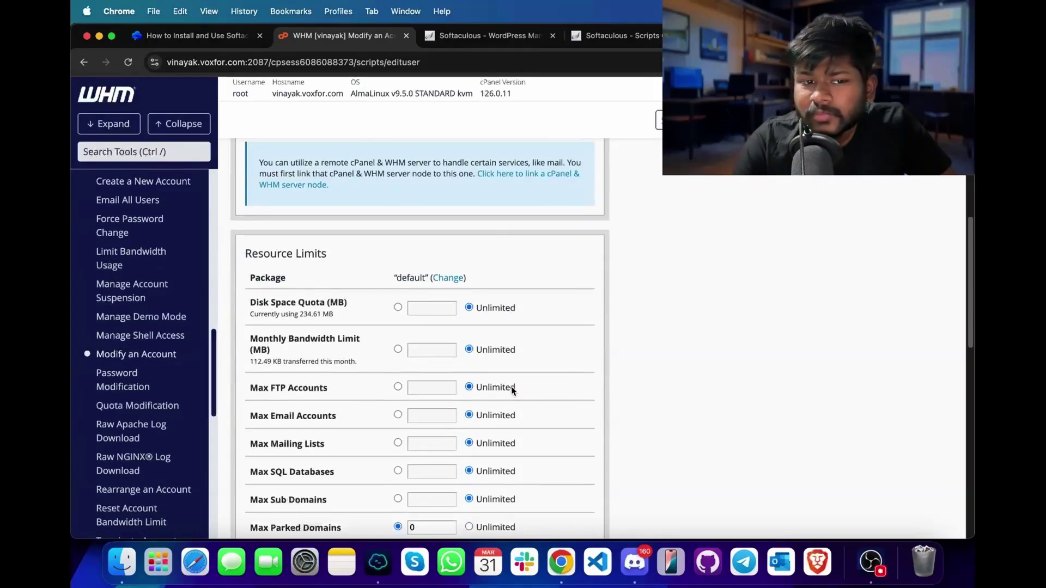
scroll(512, 391, "down", 5)
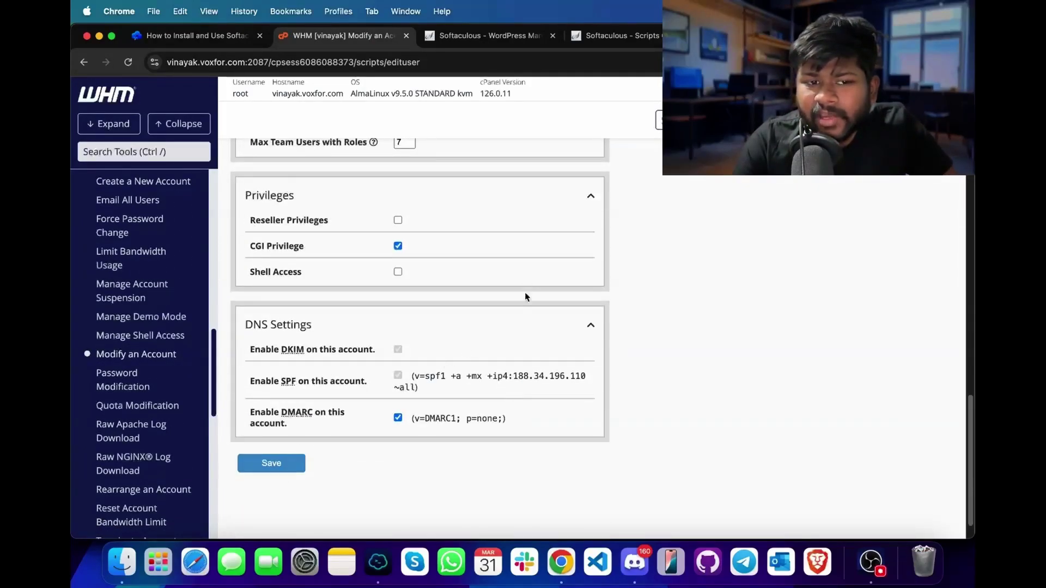
scroll(523, 288, "up", 3)
scroll(522, 270, "up", 10)
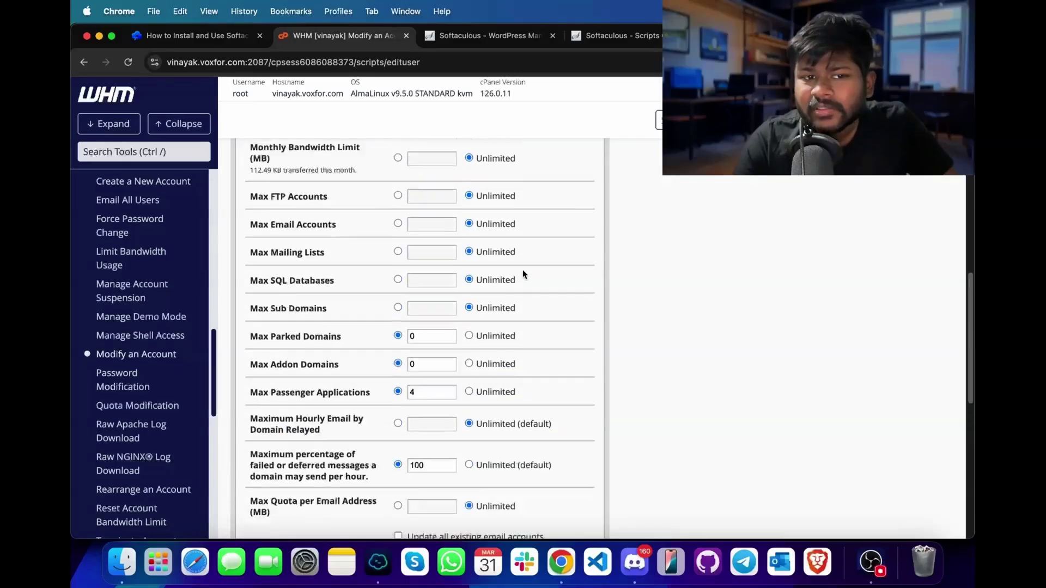
scroll(522, 270, "up", 8)
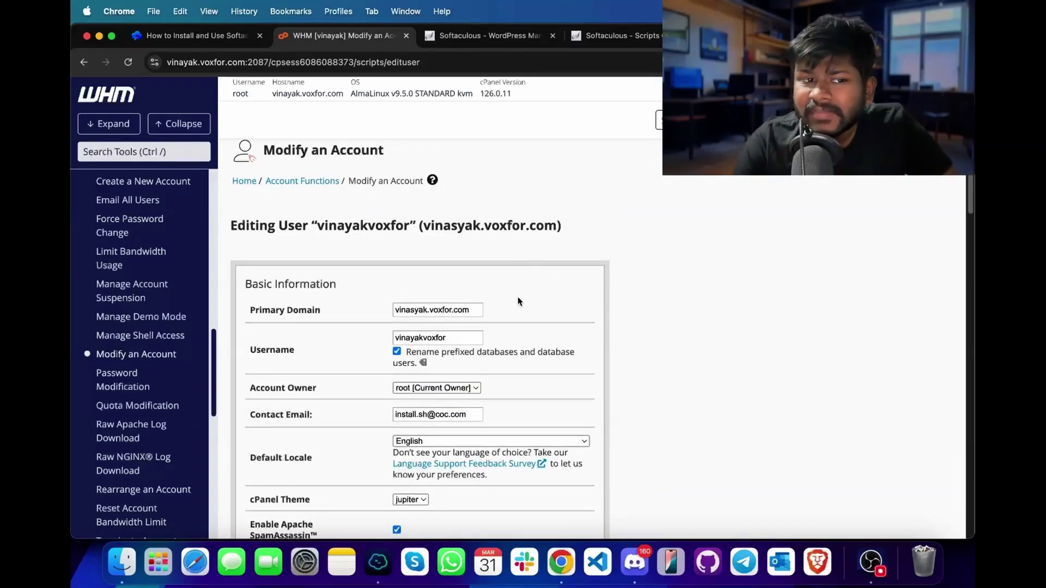
- Find Feature Manager by searching WHM for "feature", open the default feature list for editing, and filter its features by "softa"
scroll(187, 359, "down", 3)
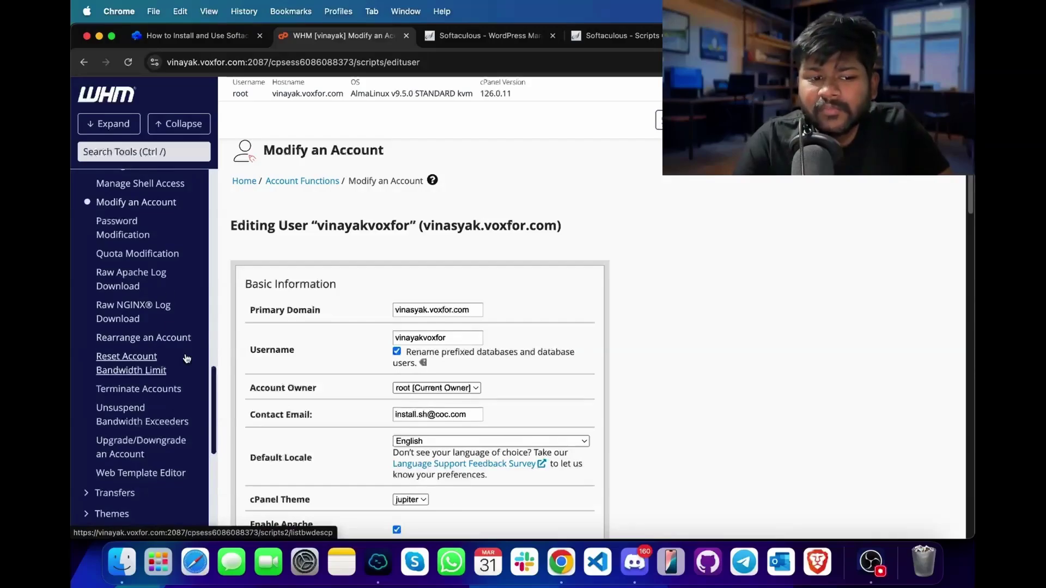
left_click(144, 152)
type("featu")
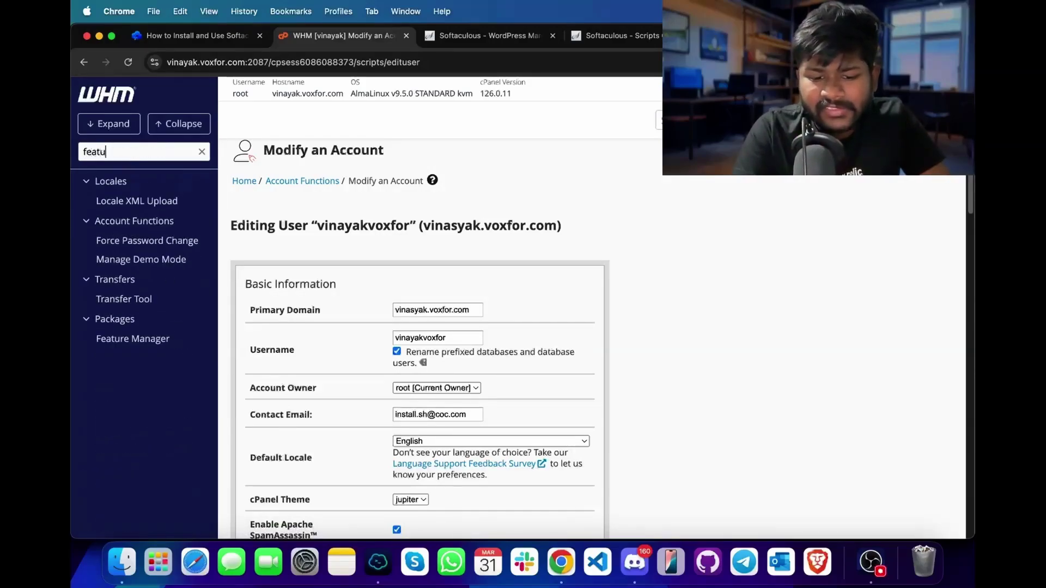
type("re")
left_click(129, 341)
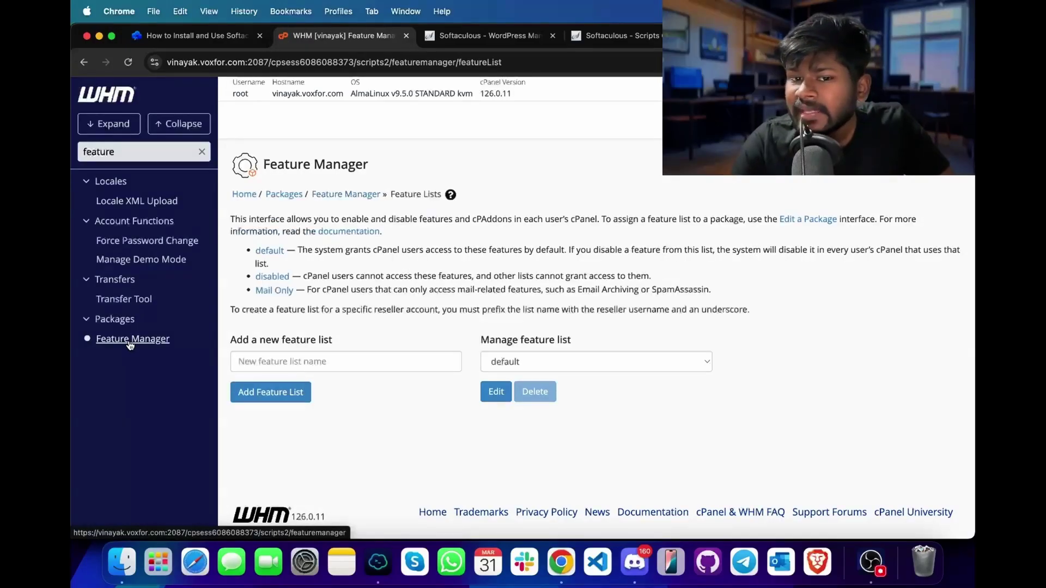
left_click(494, 402)
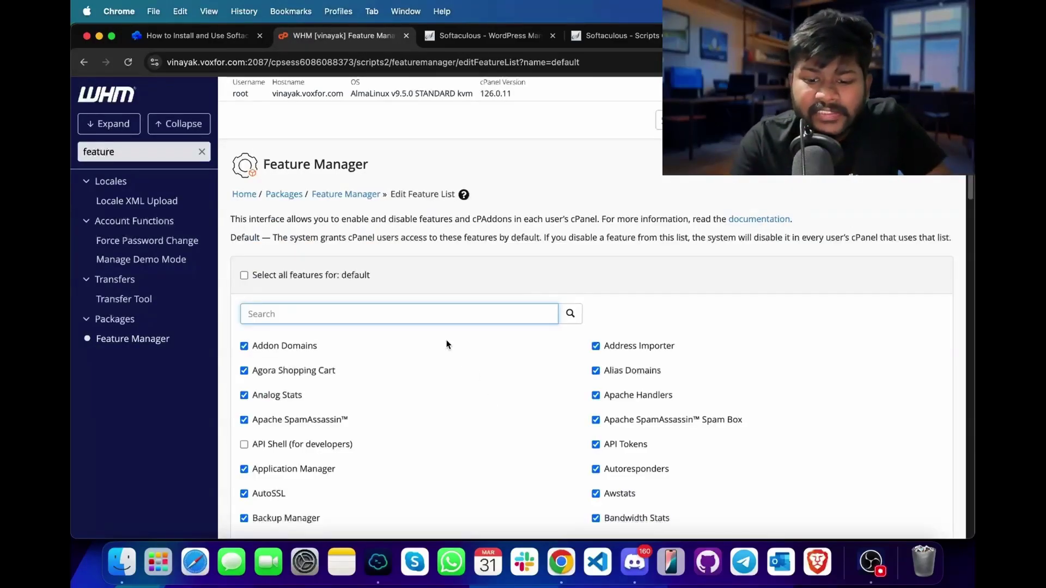
type("softa")
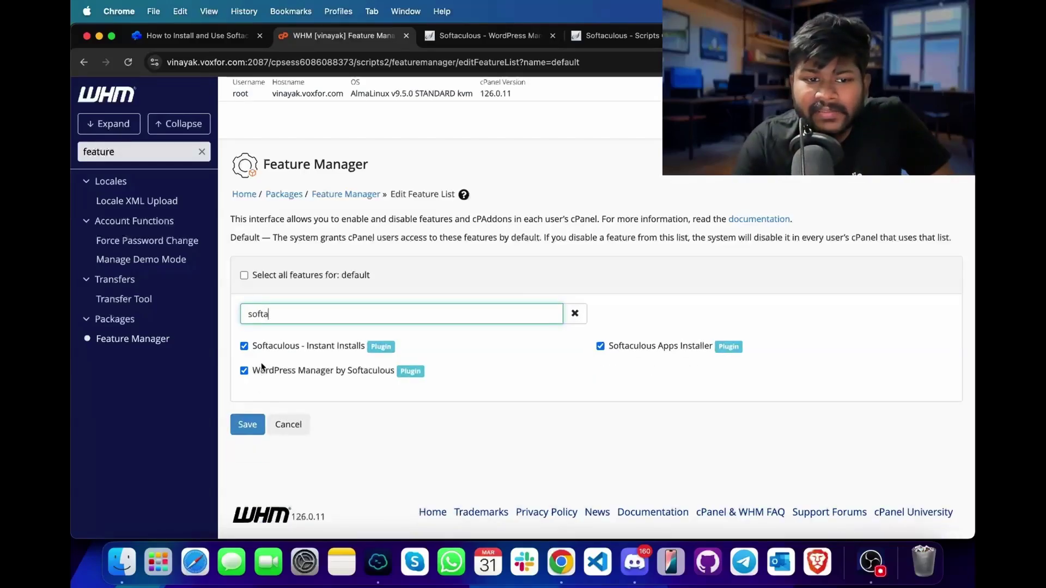